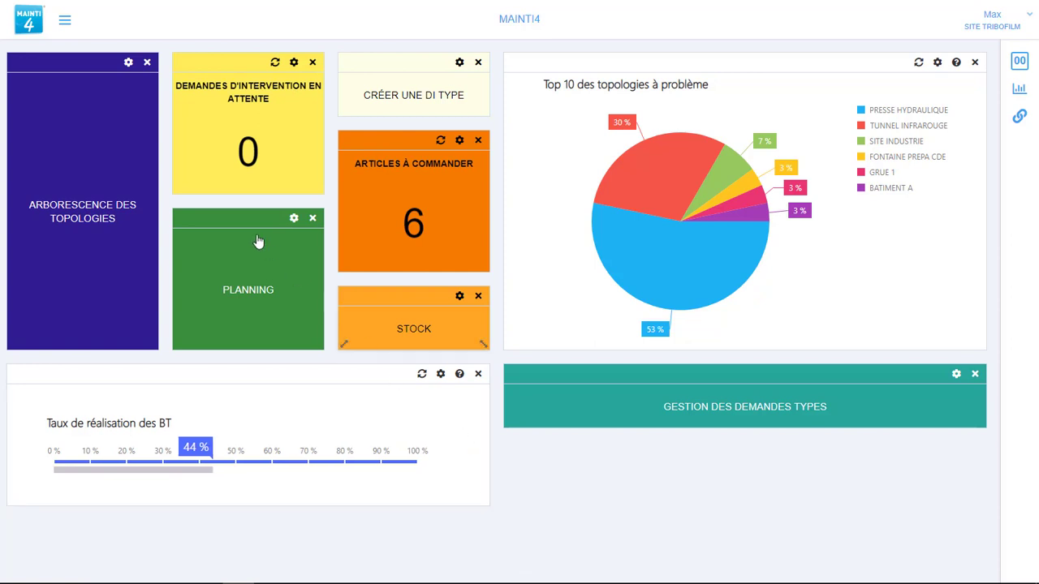
Visit the topology tree through both the navigation and the dashboard shortcut, returning to the dashboard each time.
left_click(64, 21)
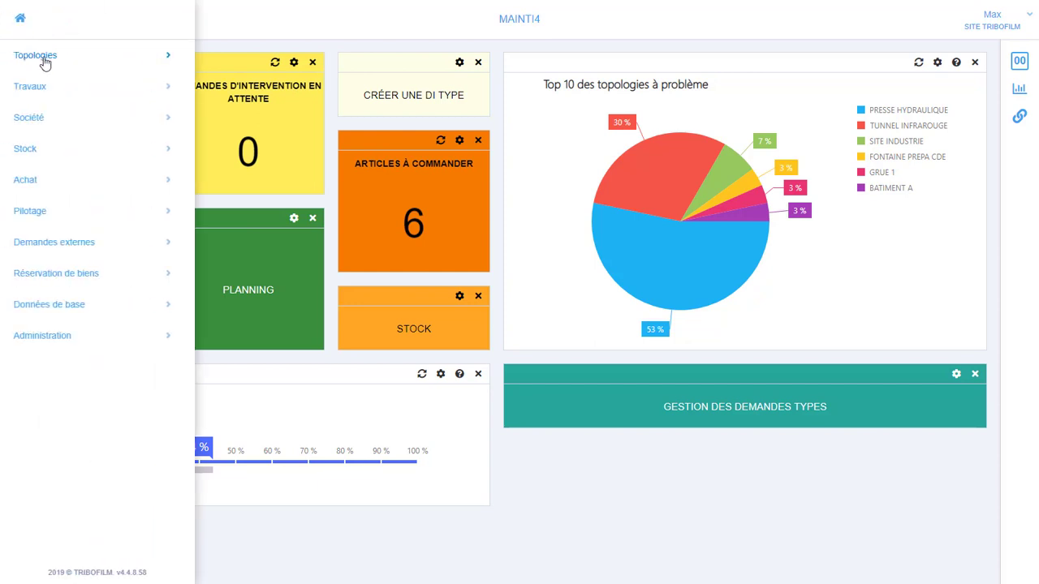
left_click(42, 60)
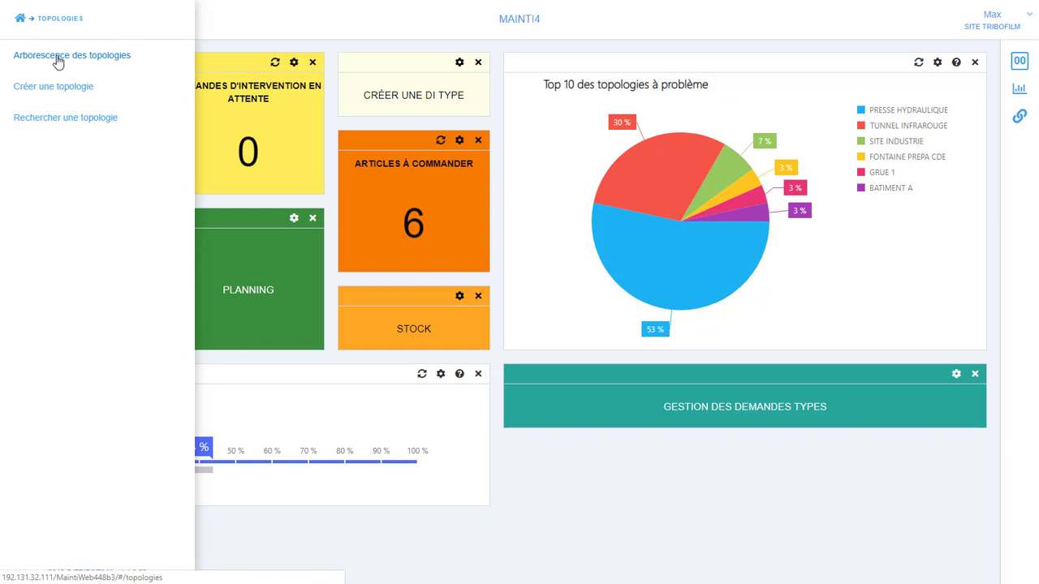
left_click(56, 62)
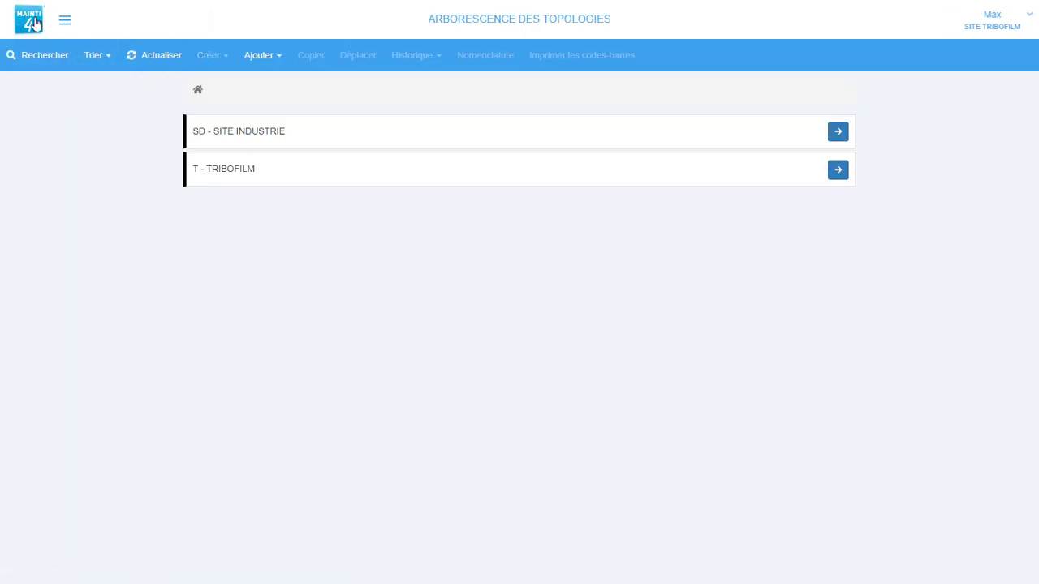
left_click(33, 23)
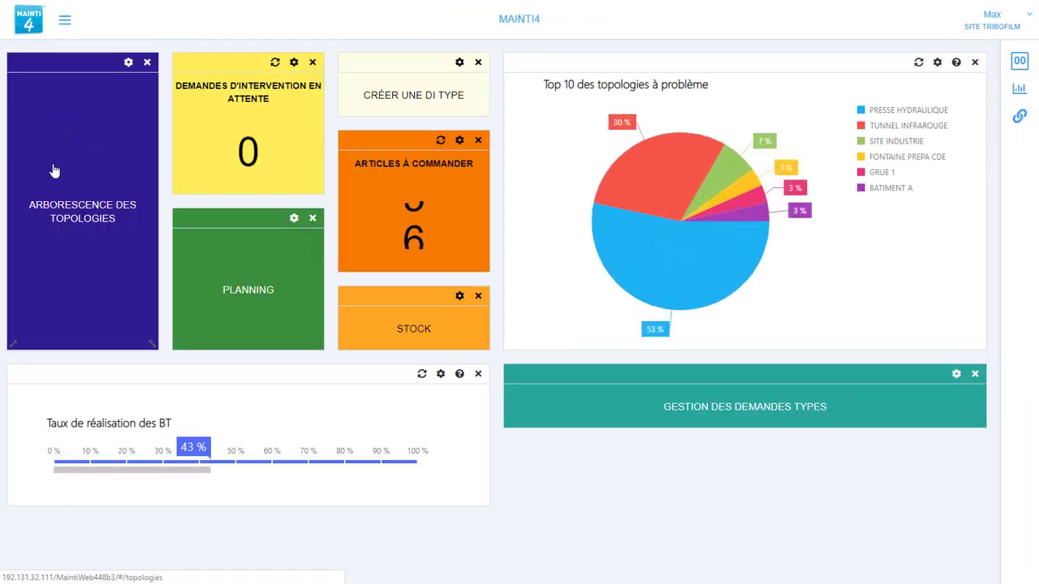
left_click(82, 180)
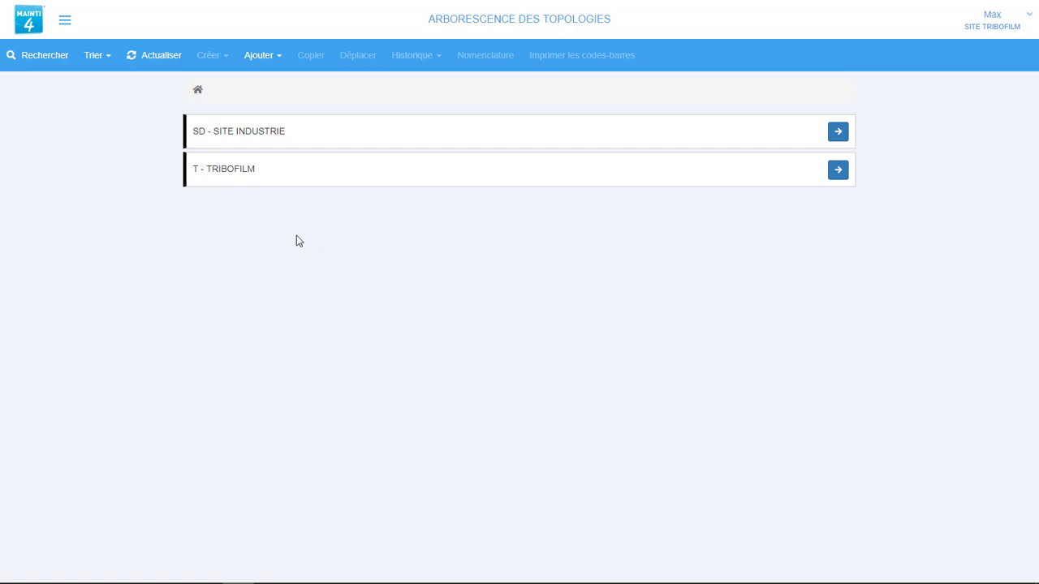
left_click(37, 33)
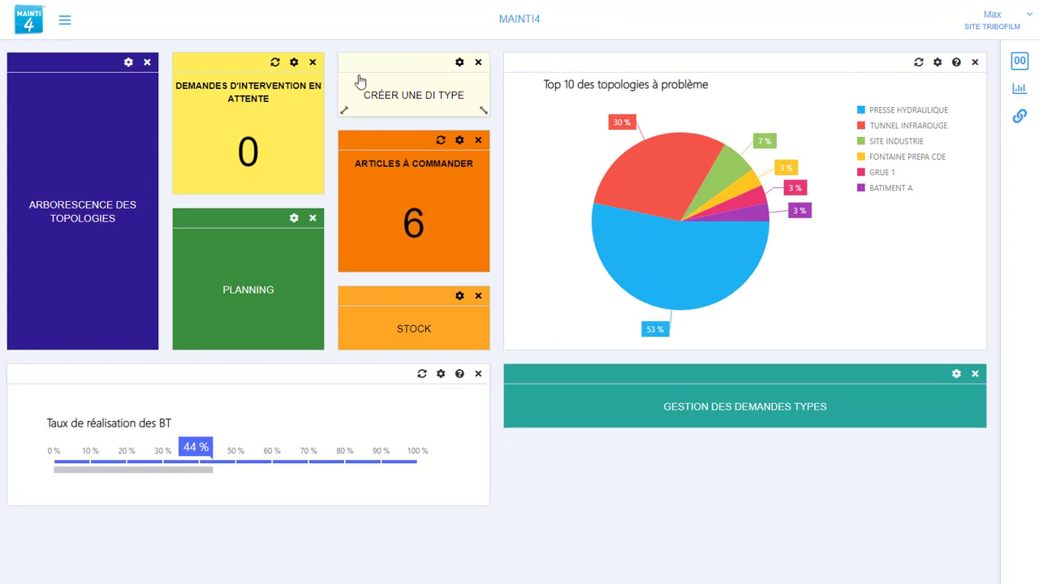
Open the topology tree and browse through TRIBOFILM to the 01PAV - PARC VEHICULES level.
left_click(81, 213)
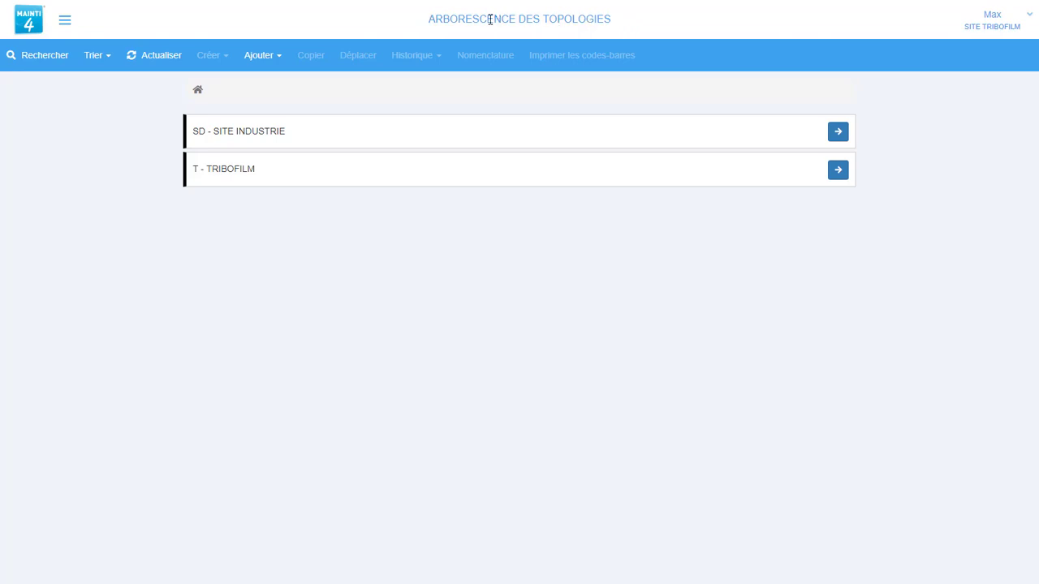
left_click(837, 170)
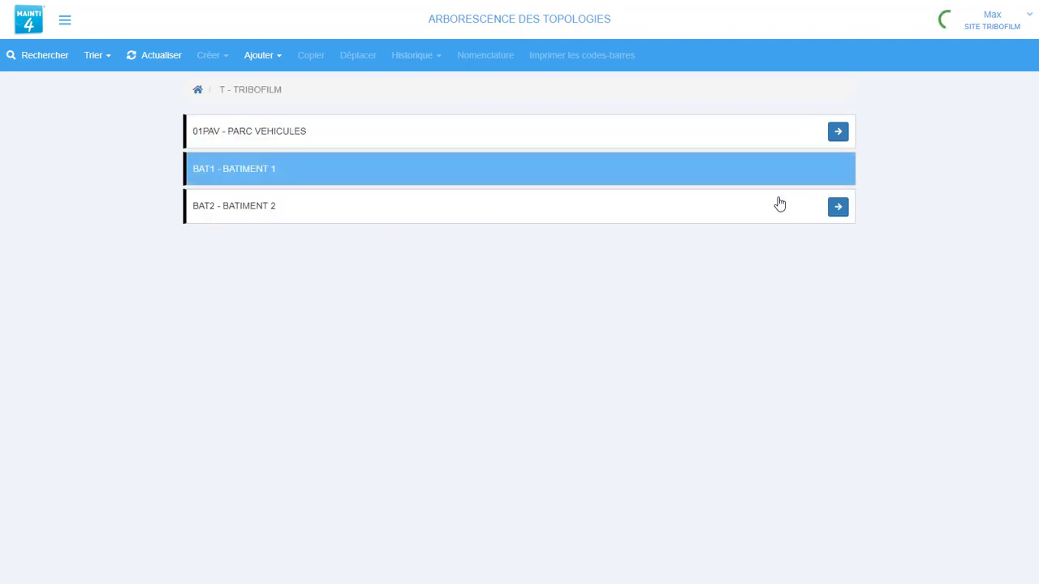
left_click(838, 131)
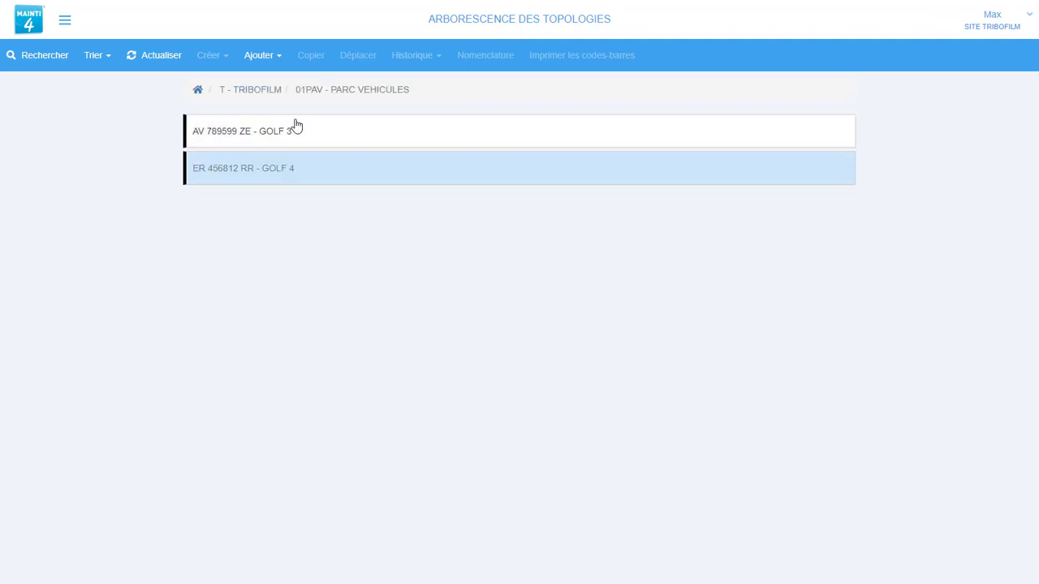
Start creating a new topology one level below the GOLF 4 vehicle.
left_click(277, 62)
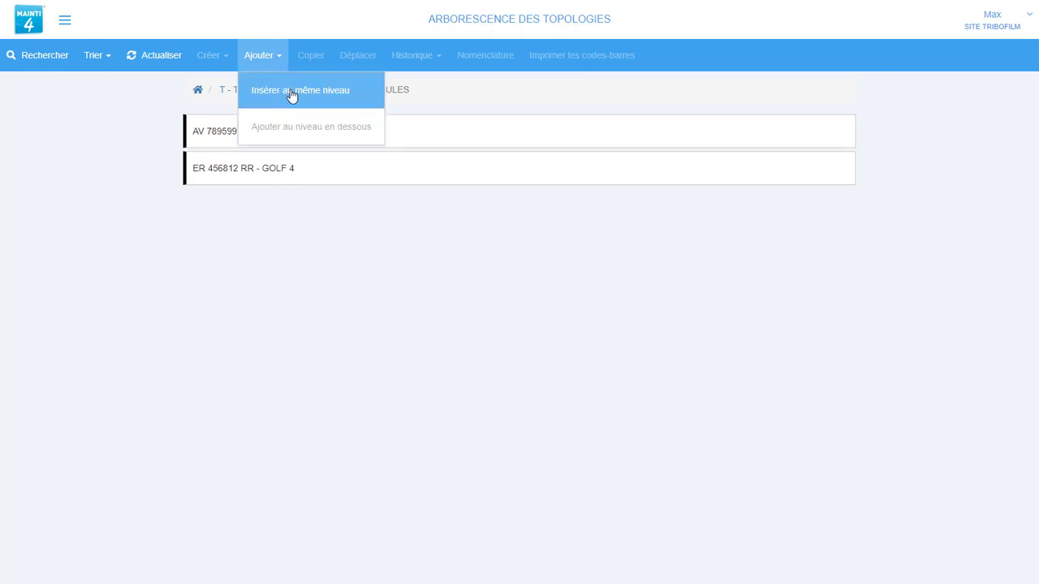
left_click(331, 227)
left_click(289, 173)
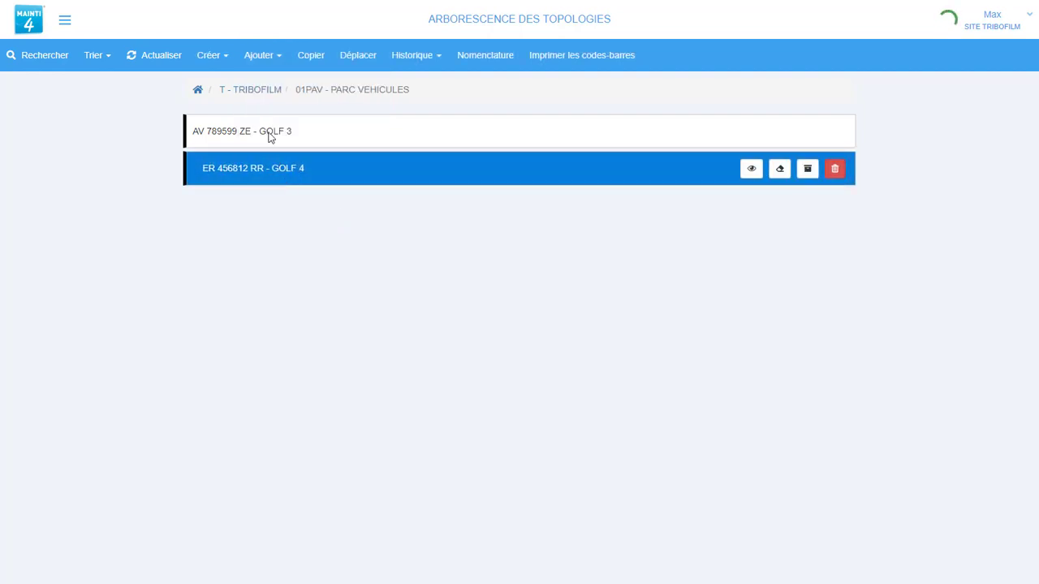
left_click(261, 59)
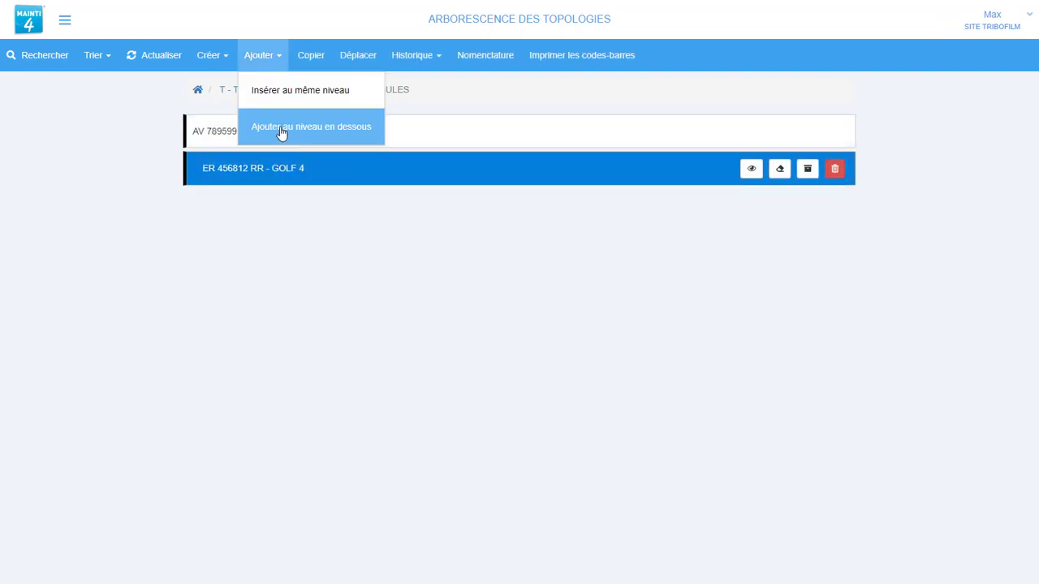
left_click(363, 135)
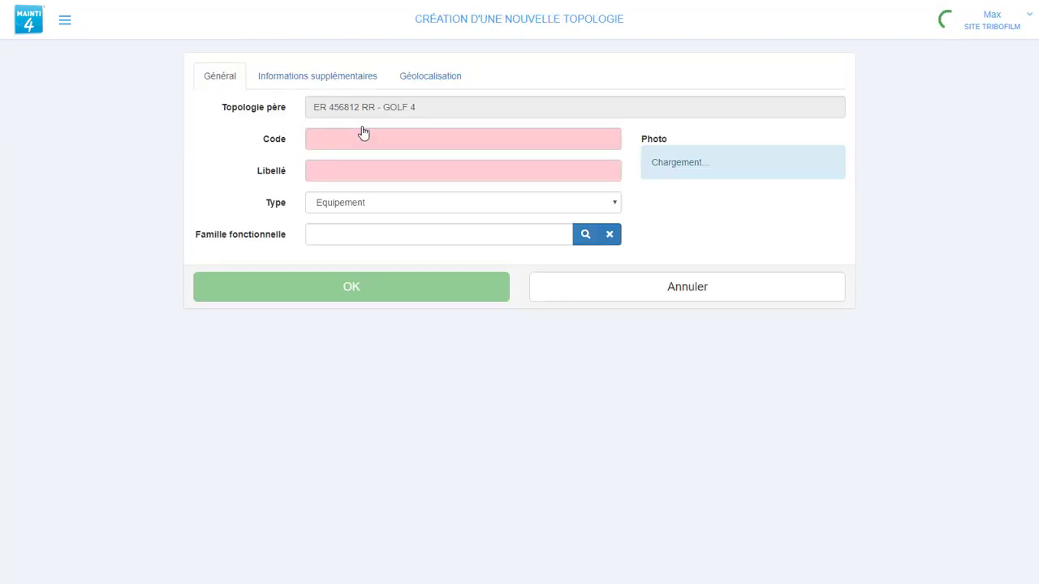
Give the new topology the code MO1 and the label MOTEUR, keeping the type Equipement and no functional family.
left_click(322, 135)
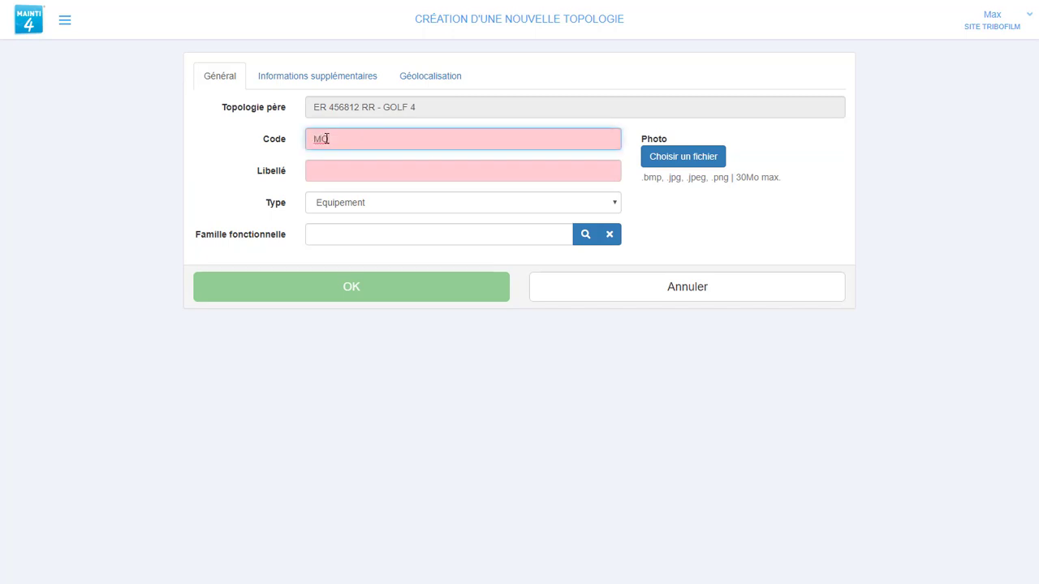
type("MO1")
key("Tab")
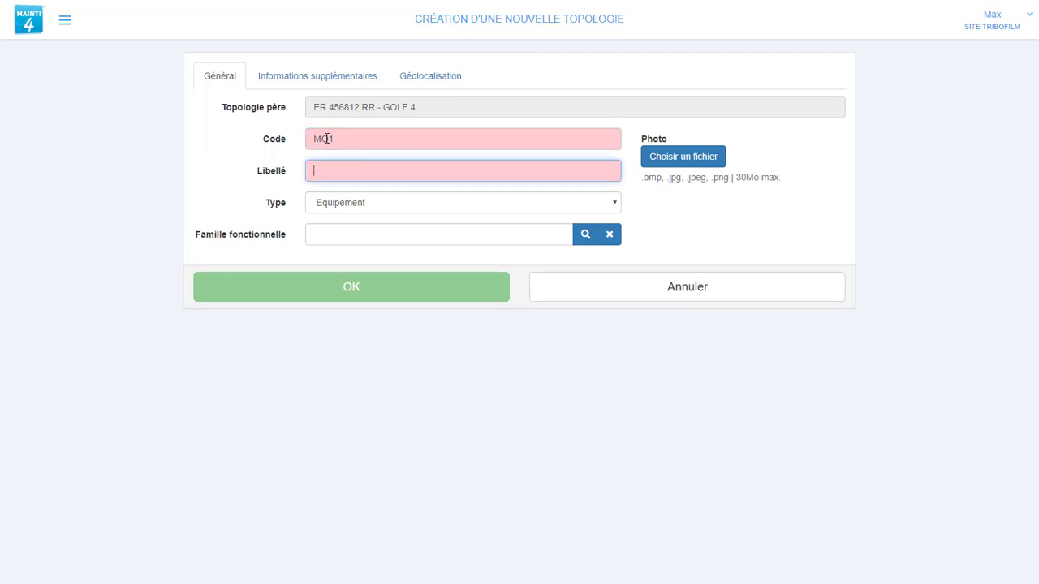
type("MOTEUR")
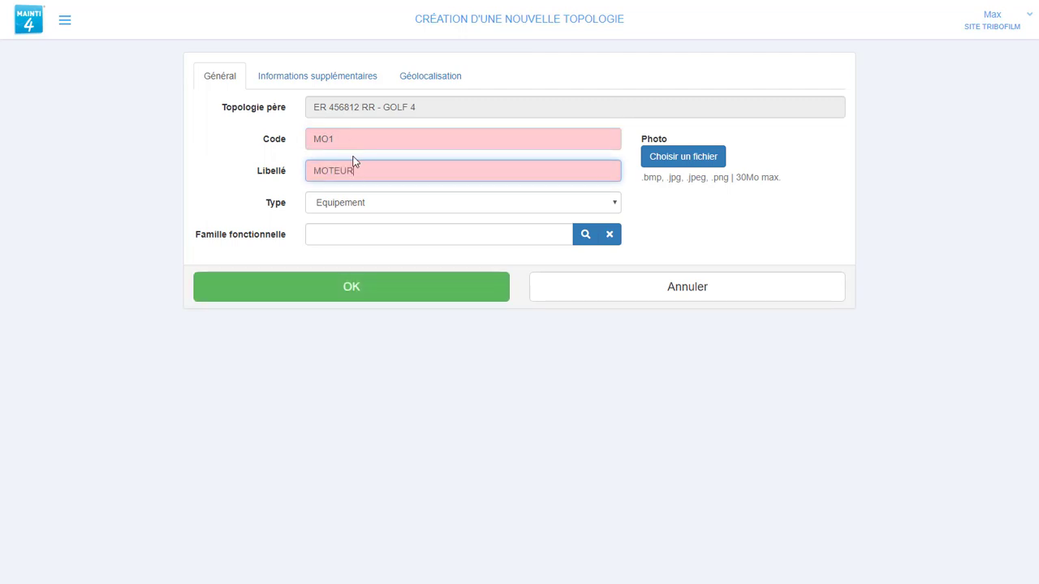
left_click(344, 140)
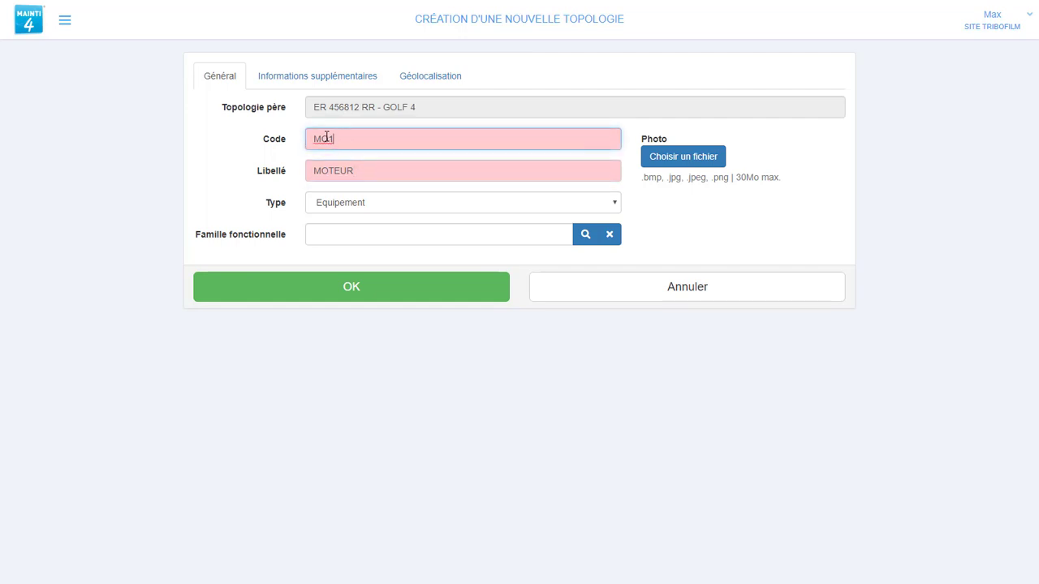
left_click(344, 207)
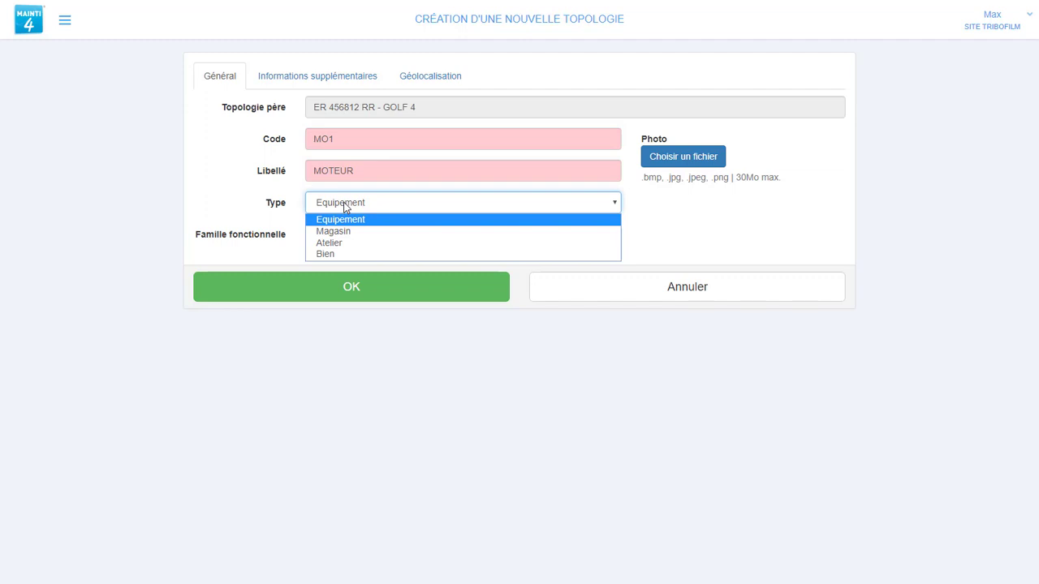
left_click(294, 208)
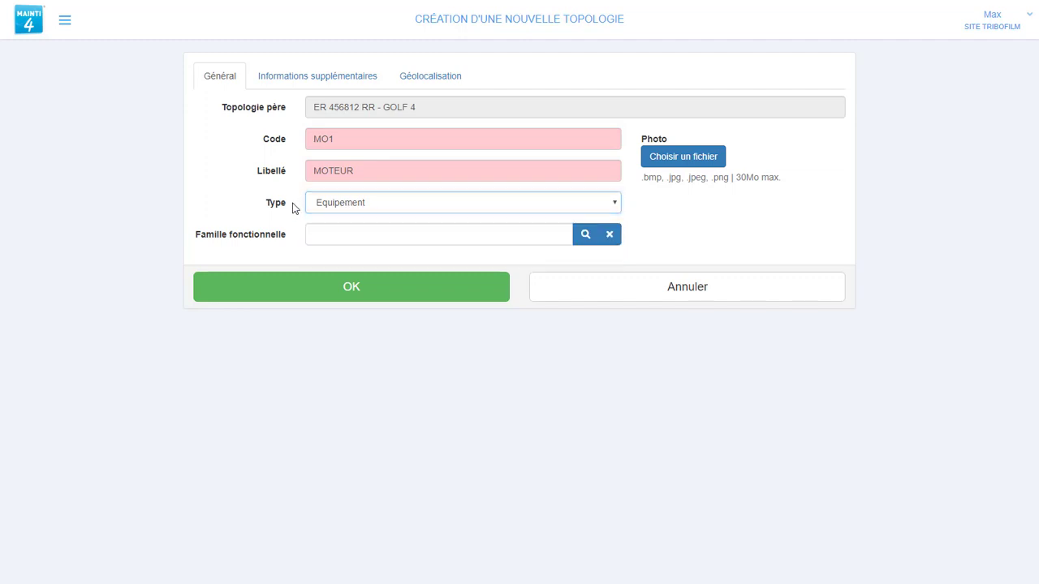
left_click(325, 234)
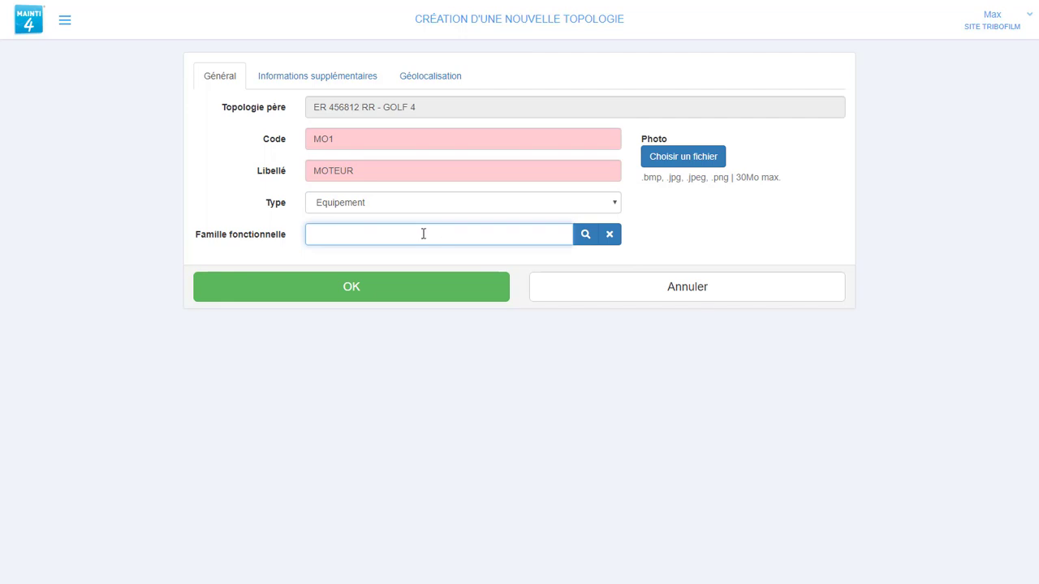
Attach the moteur picture as the topology's photo and save the new topology.
left_click(675, 162)
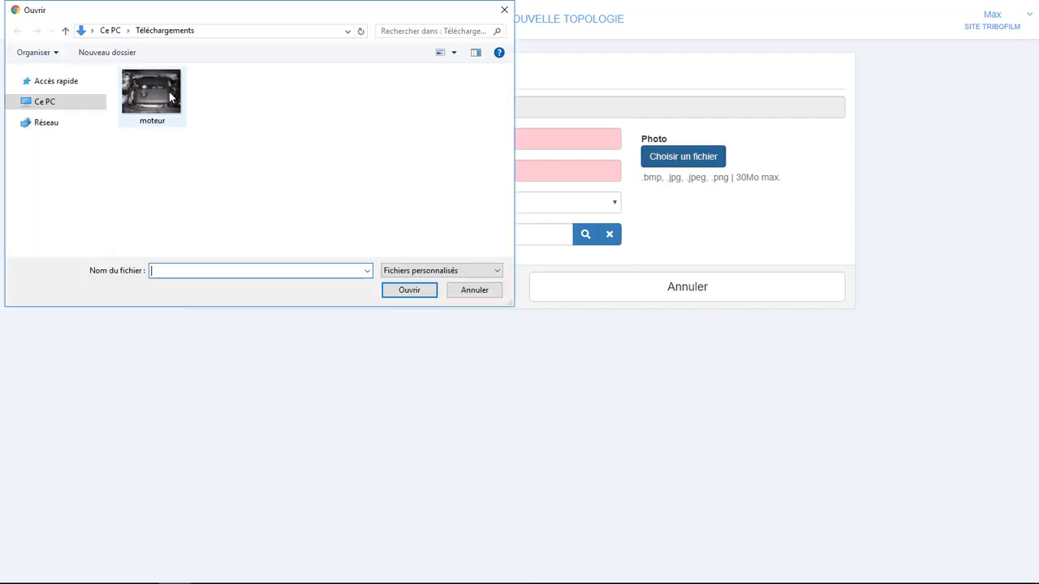
double_click(168, 95)
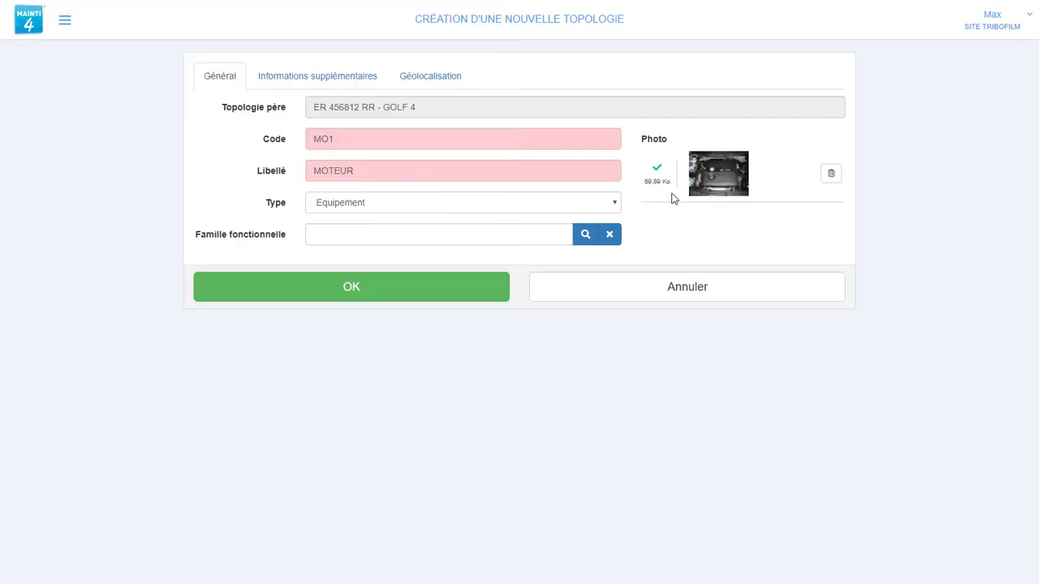
left_click(330, 83)
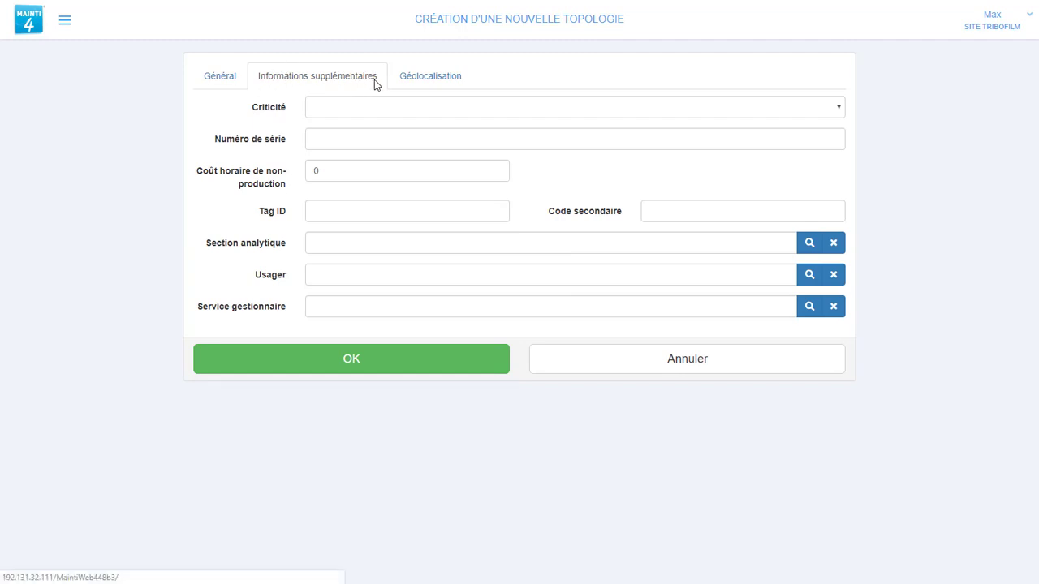
left_click(421, 82)
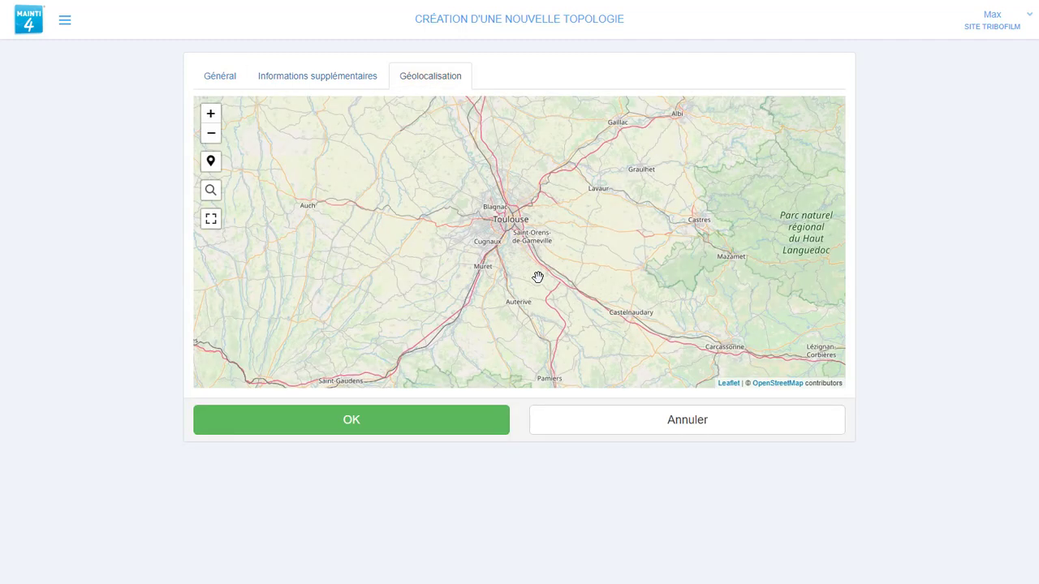
left_click(235, 86)
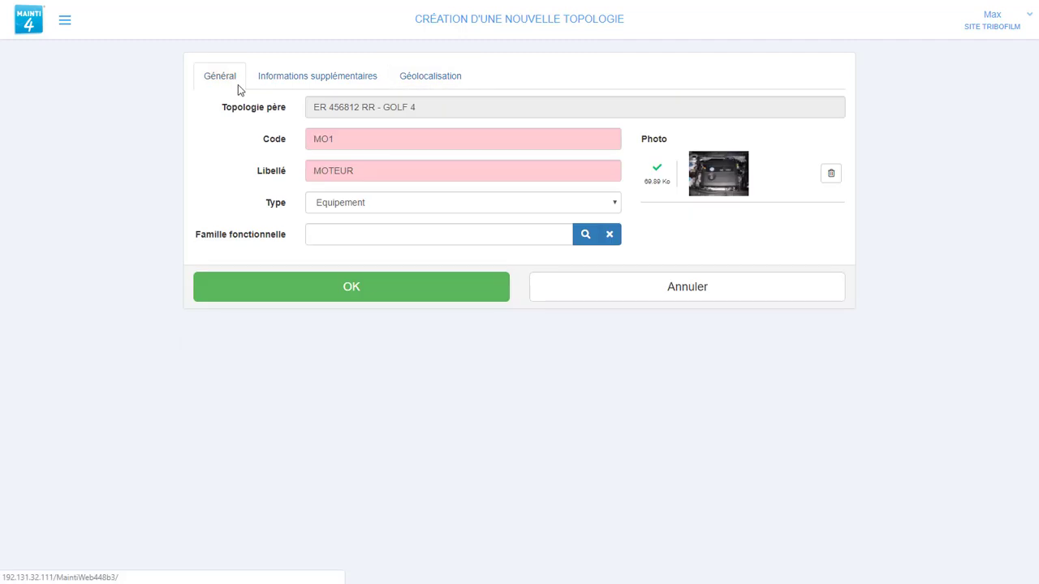
left_click(367, 292)
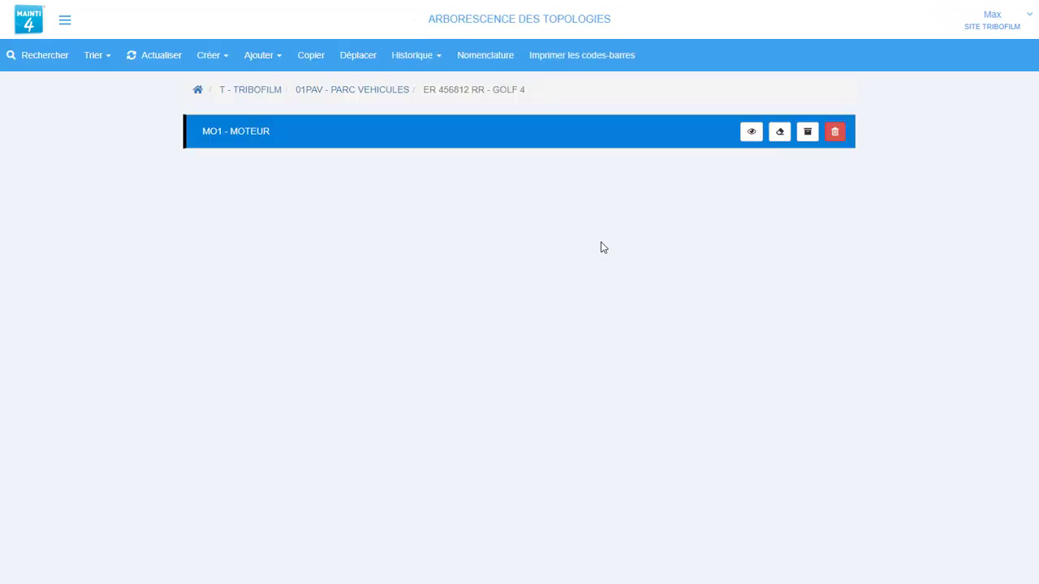
Consult the MO1 - MOTEUR record and its edit form, leaving both without making changes.
left_click(750, 132)
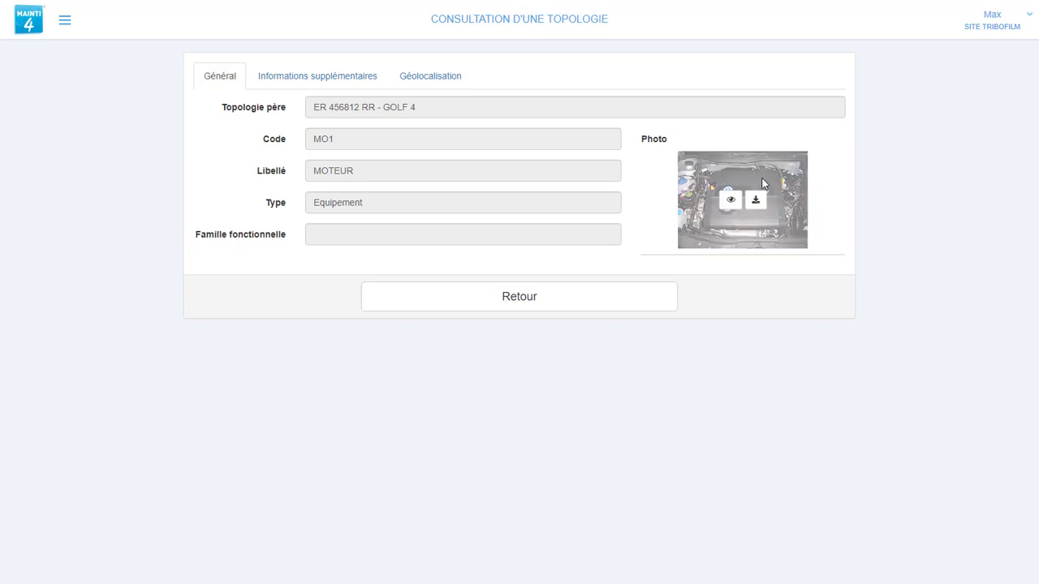
left_click(587, 309)
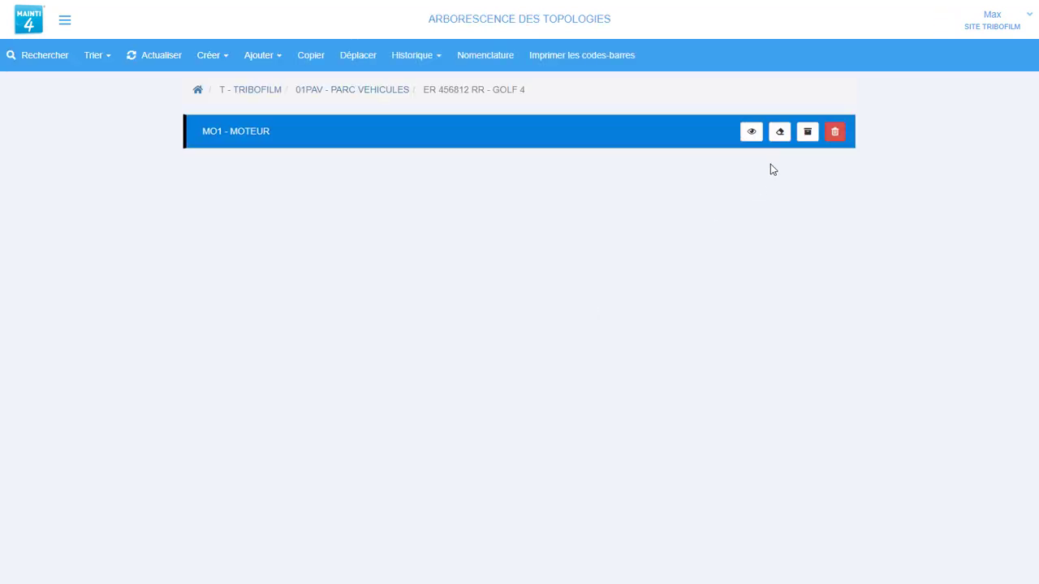
left_click(777, 138)
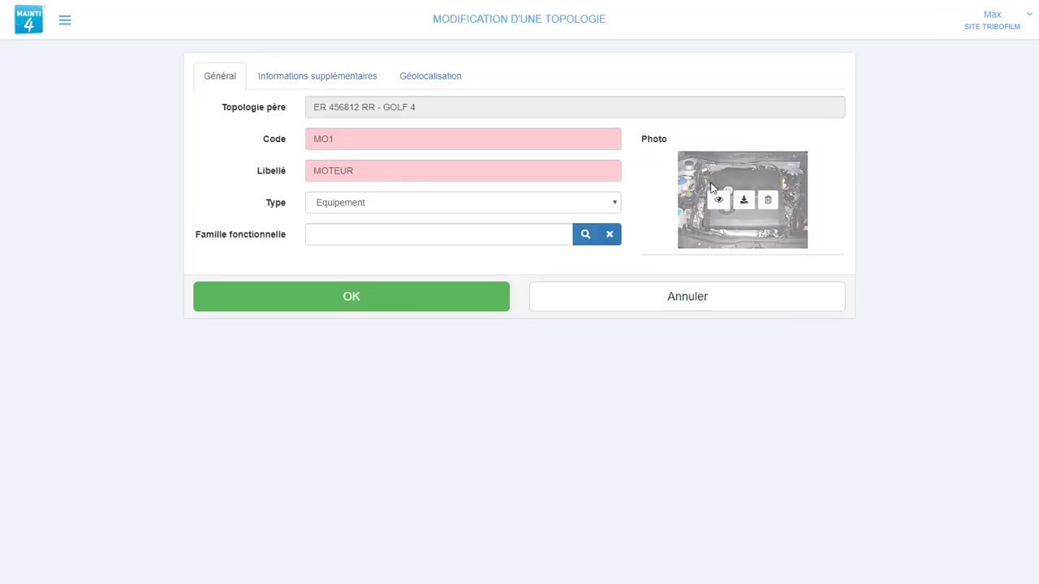
left_click(568, 301)
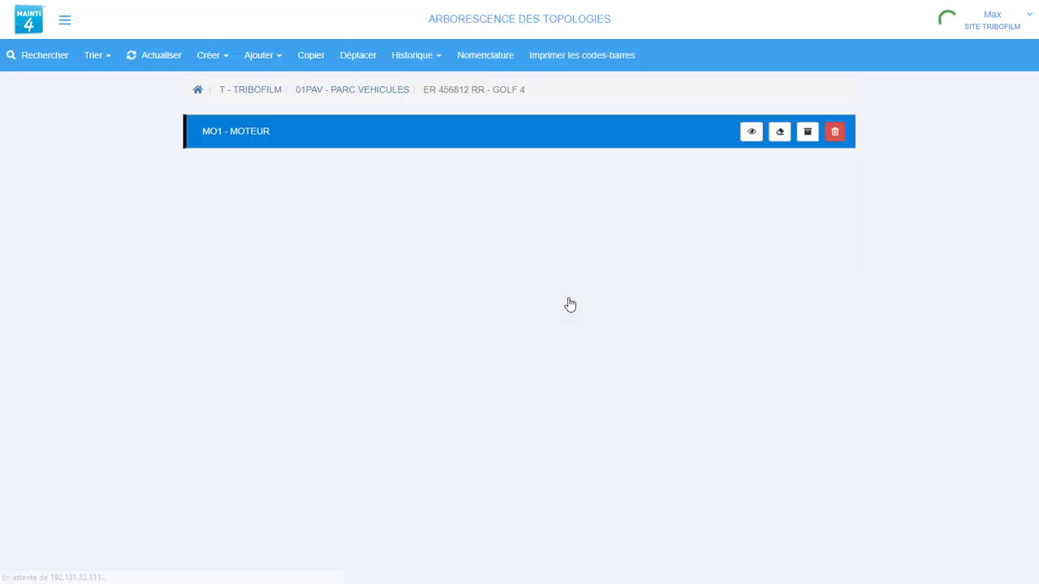
Decline deleting the MO1 - MOTEUR topology and scrap it instead, keeping 29/05/2019 as the scrapping date.
left_click(835, 135)
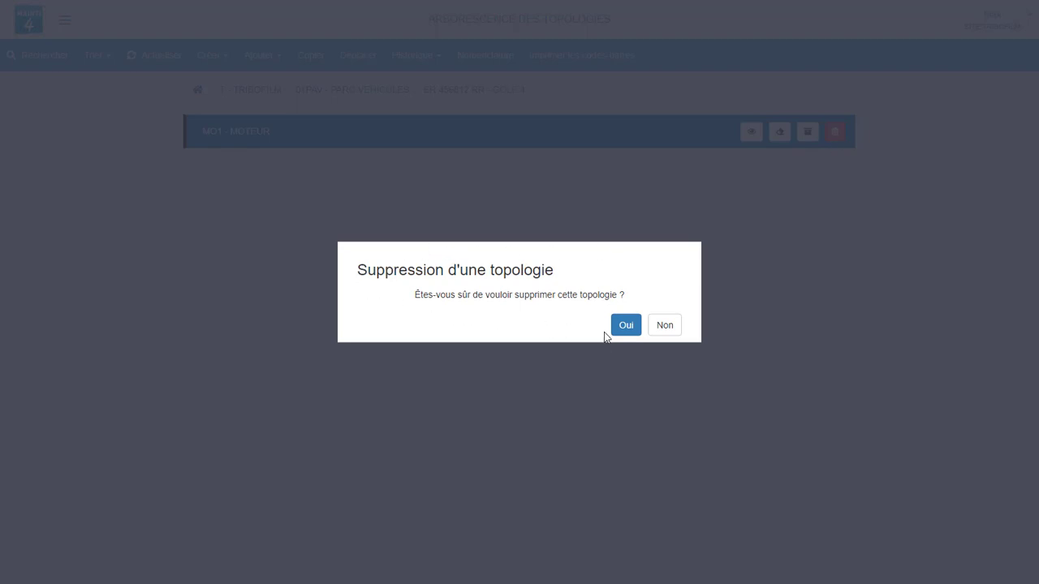
left_click(664, 327)
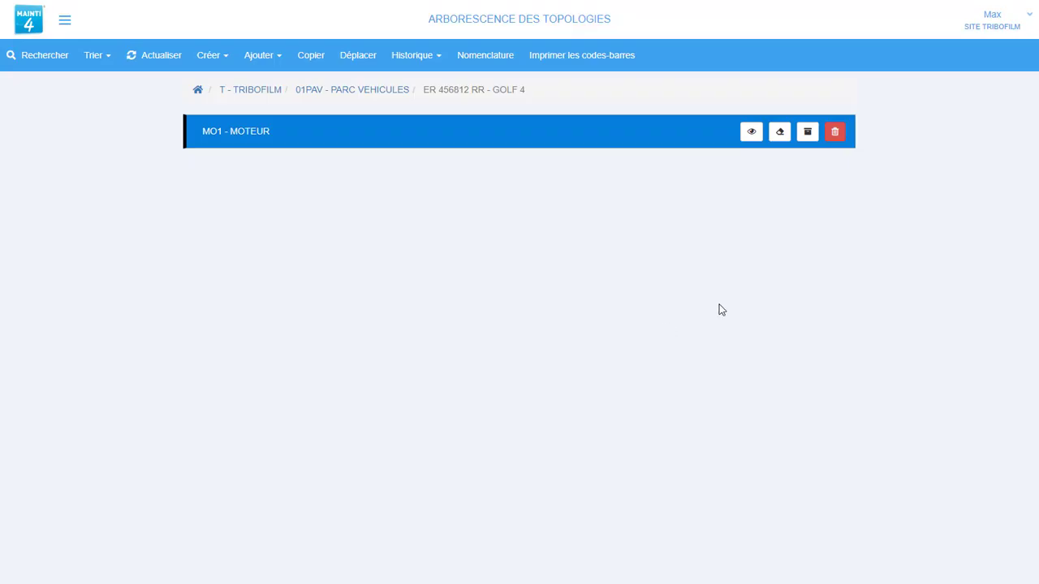
left_click(807, 135)
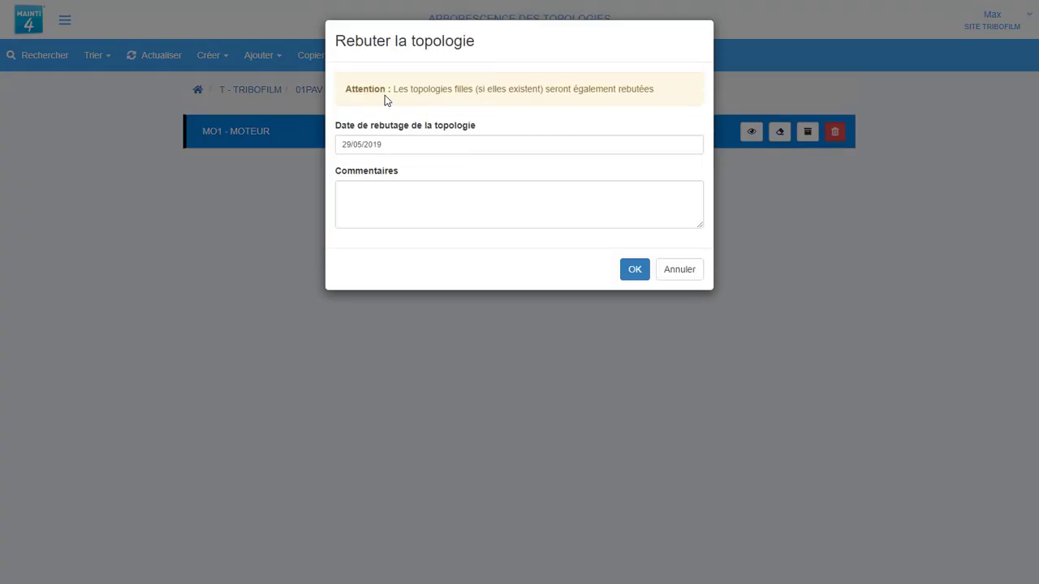
left_click(639, 276)
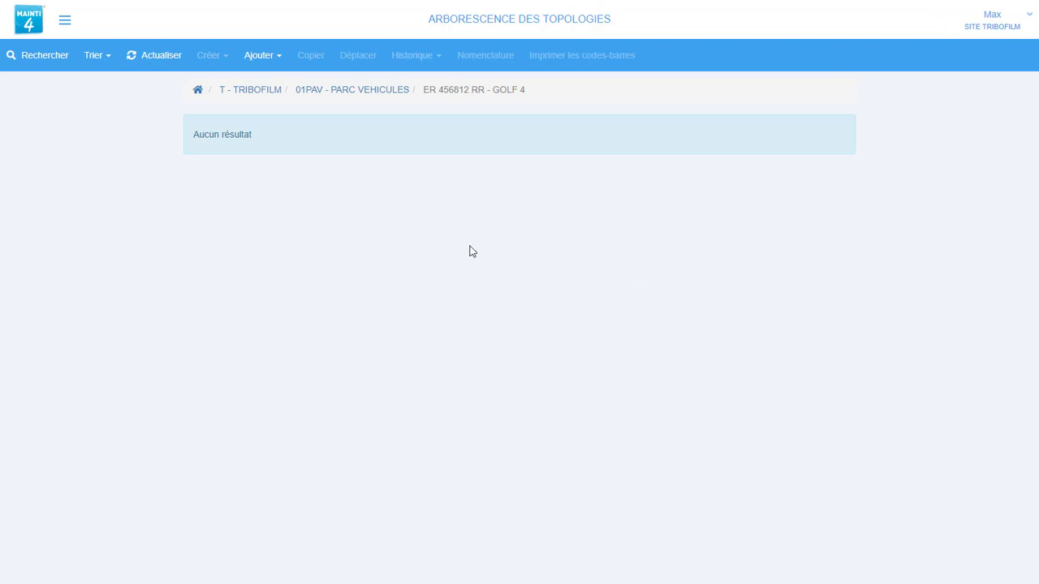
Display the scrapped topologies in the tree and select MO1 - MOTEUR under GOLF 4.
left_click(107, 63)
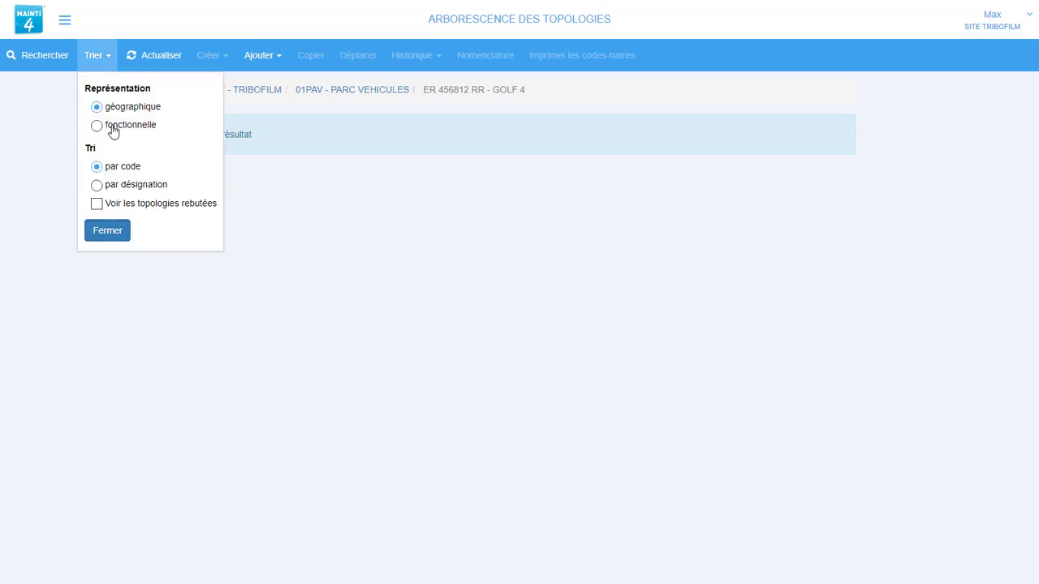
left_click(97, 205)
left_click(406, 138)
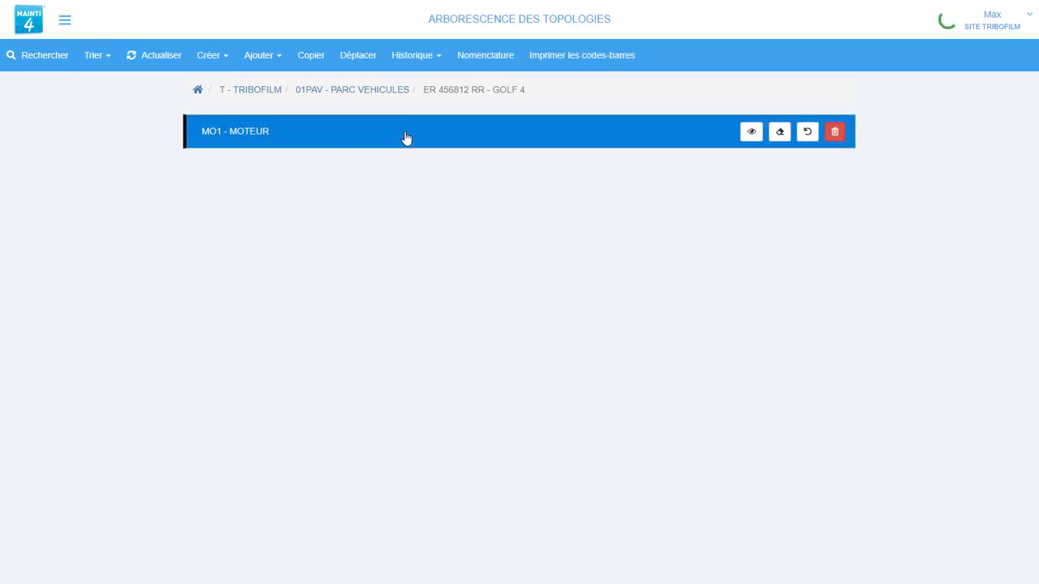
Go back up to 01PAV - PARC VEHICULES and select the GOLF 3 topology.
left_click(388, 91)
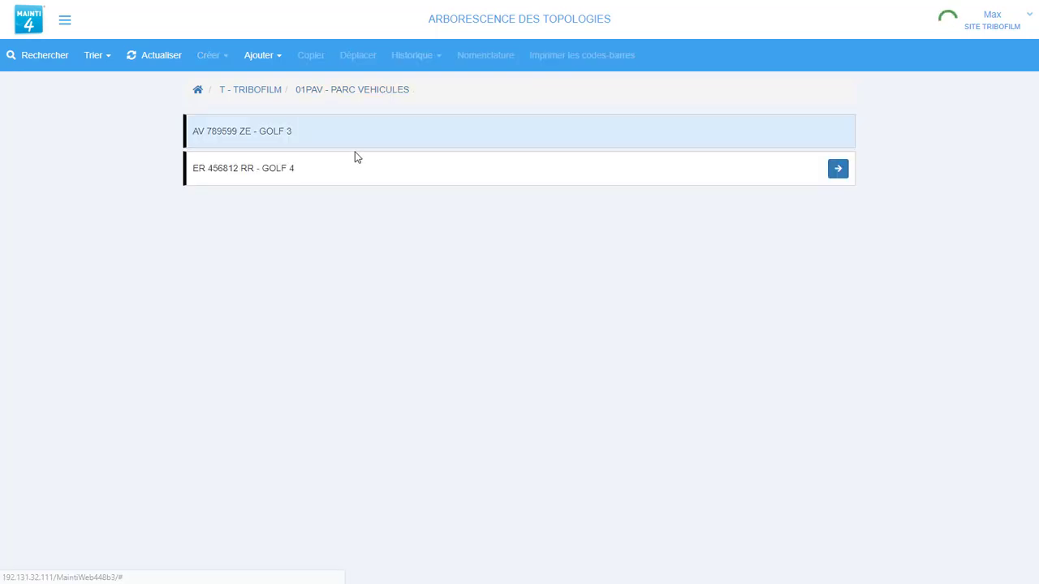
left_click(349, 154)
left_click(341, 139)
left_click(299, 172)
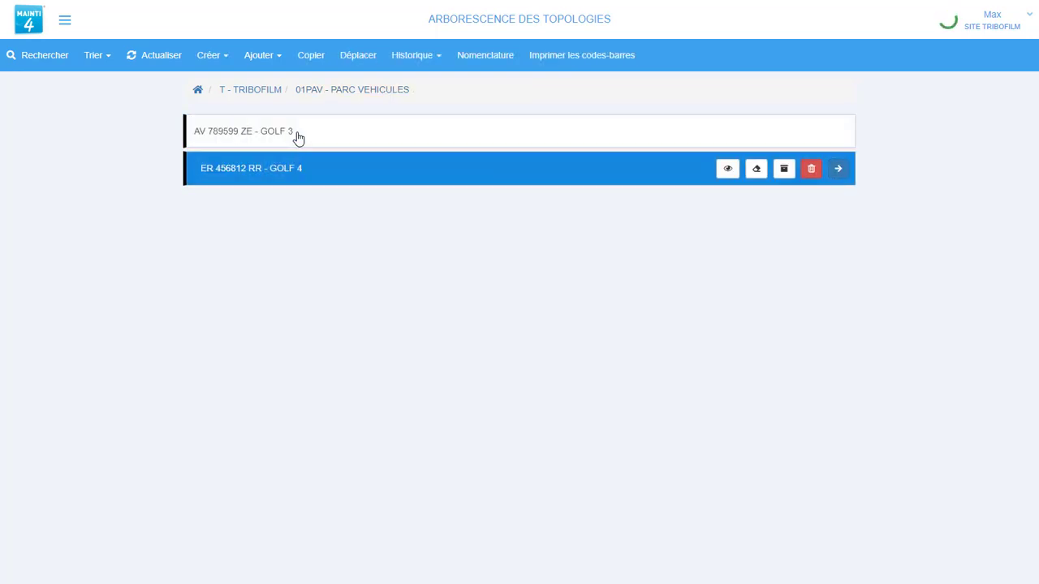
left_click(299, 138)
Hide the scrapped topologies and switch the tree to the fonctionnelle representation, keeping the sort by code.
left_click(95, 61)
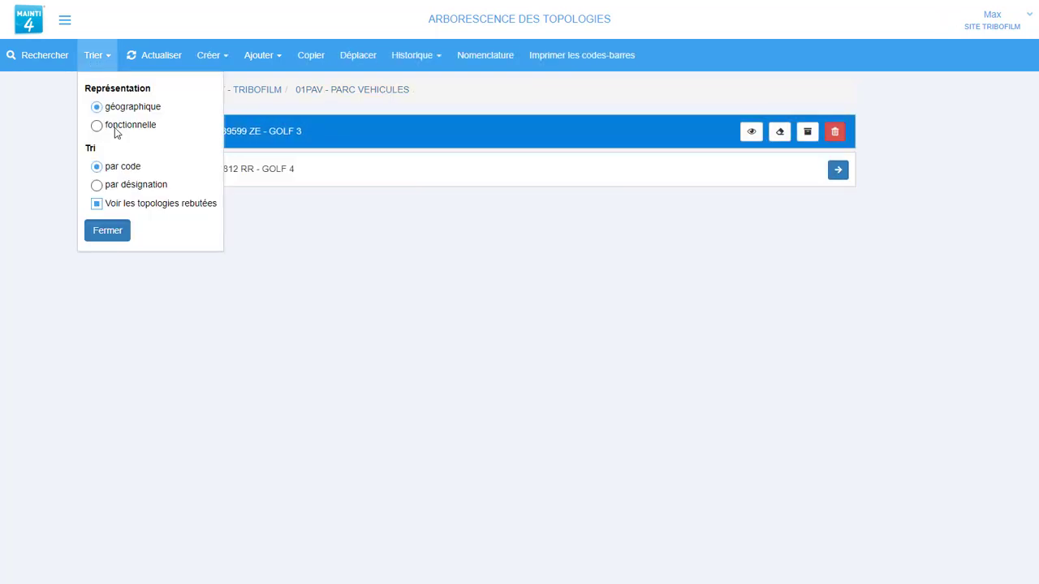
left_click(97, 204)
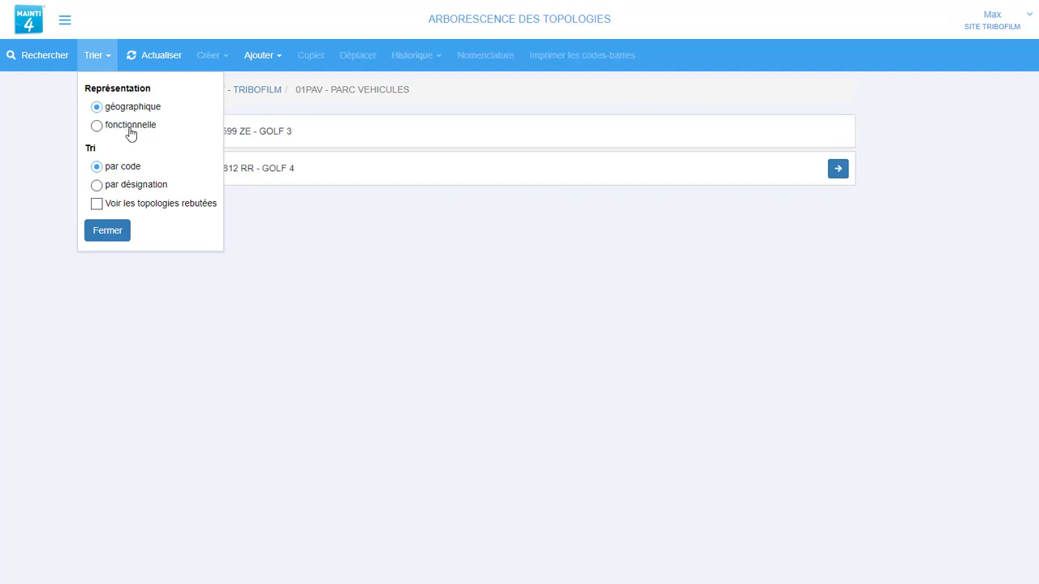
left_click(158, 131)
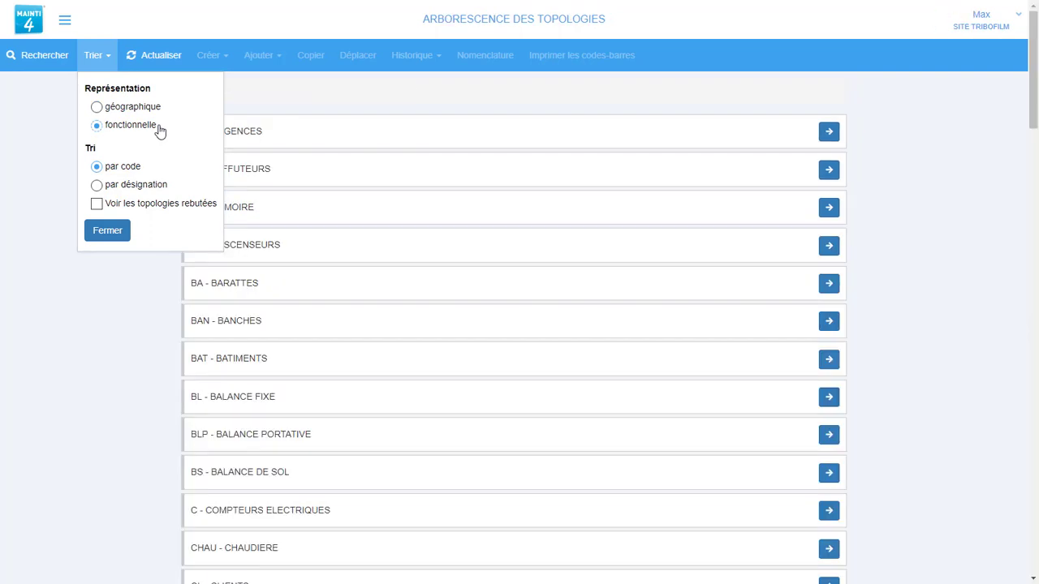
left_click(143, 291)
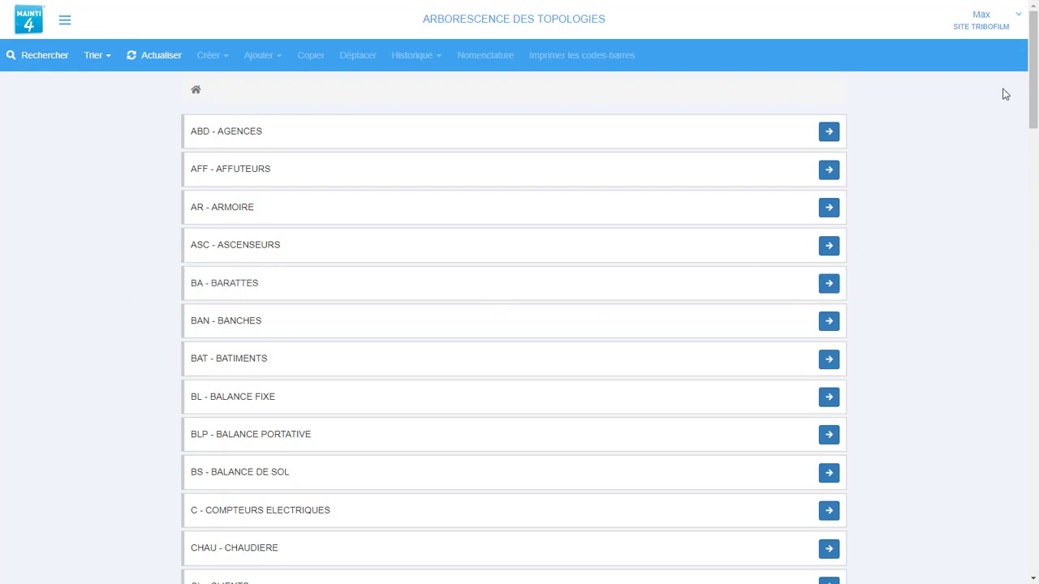
Open the VH - VEHICULES functional family and select the GOLF 3 topology in it.
left_click_drag(1033, 84, 1028, 126)
left_click_drag(1028, 231, 1021, 539)
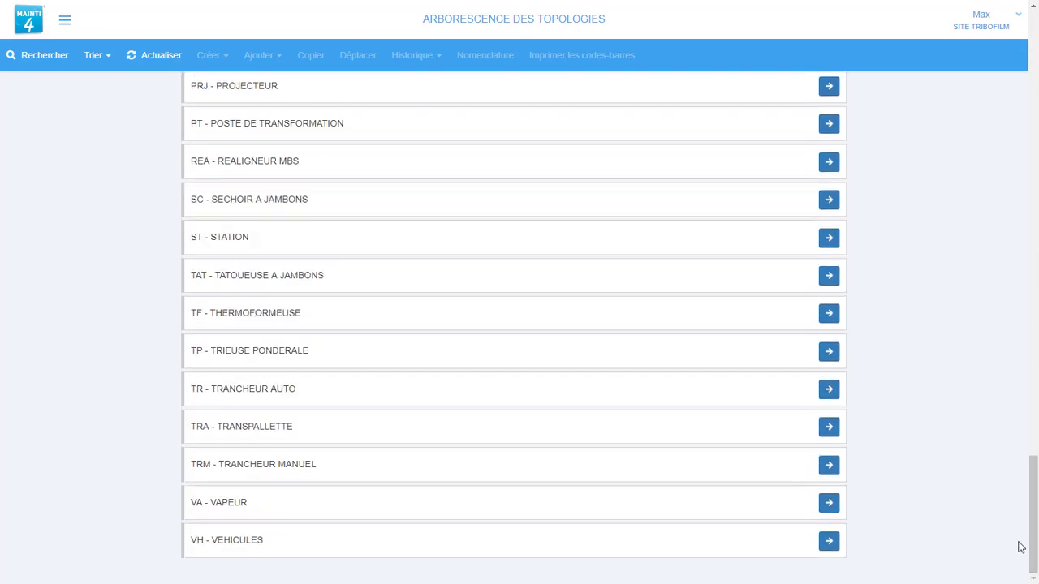
left_click(828, 541)
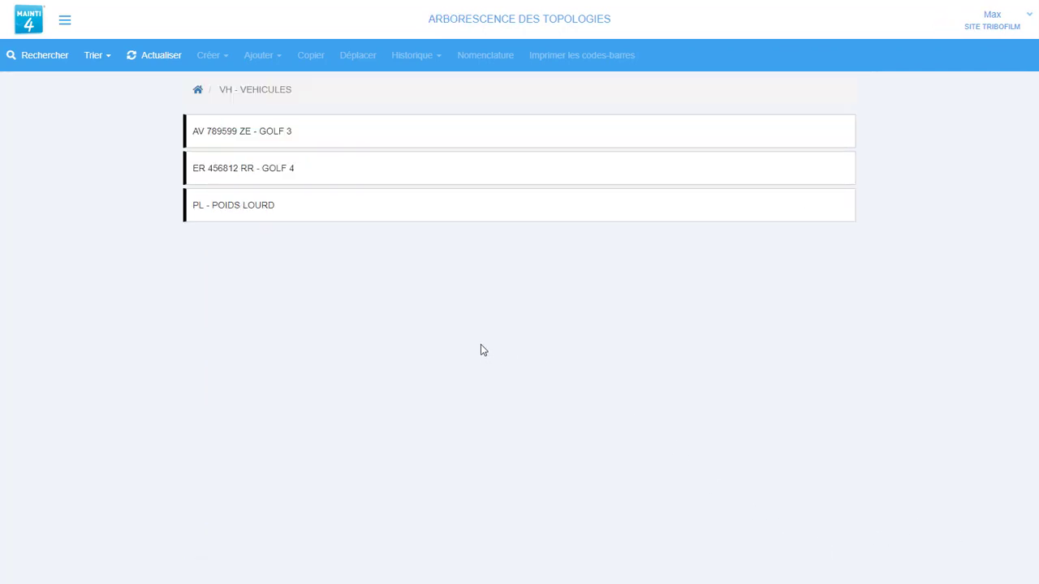
left_click(284, 168)
left_click(273, 132)
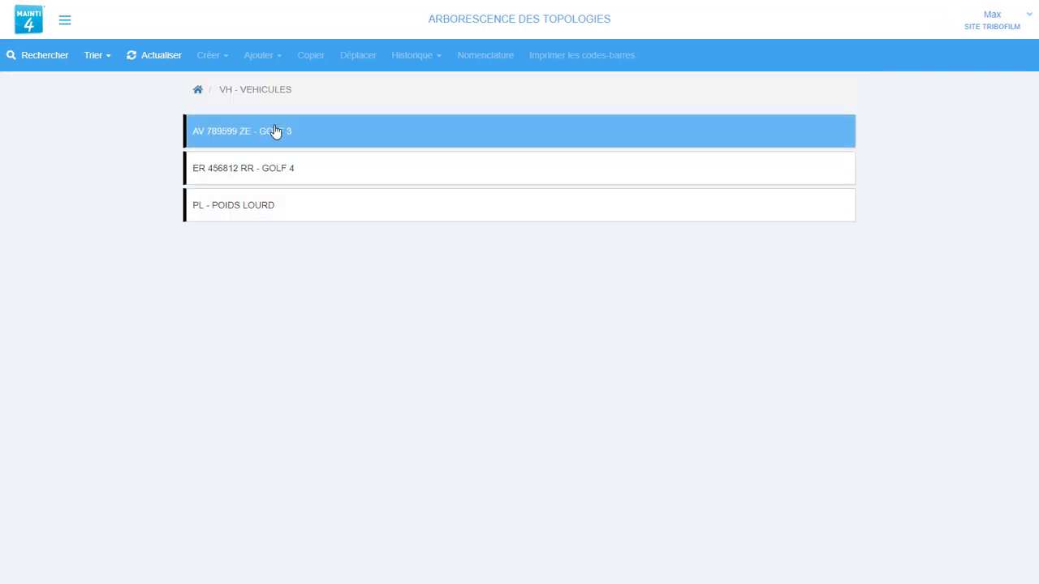
left_click(345, 137)
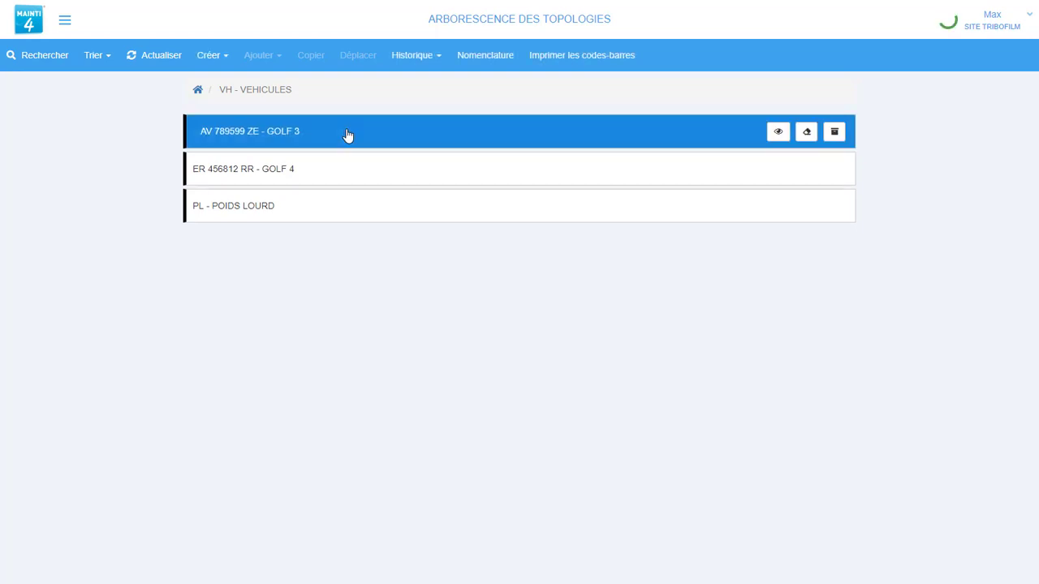
Switch the tree back to the géographique representation.
left_click(109, 62)
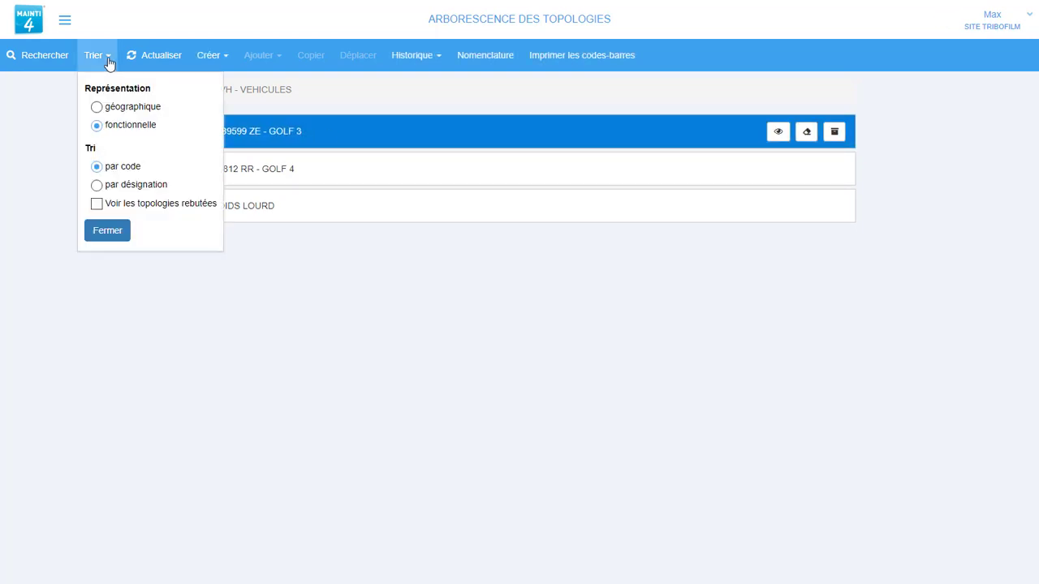
left_click(133, 110)
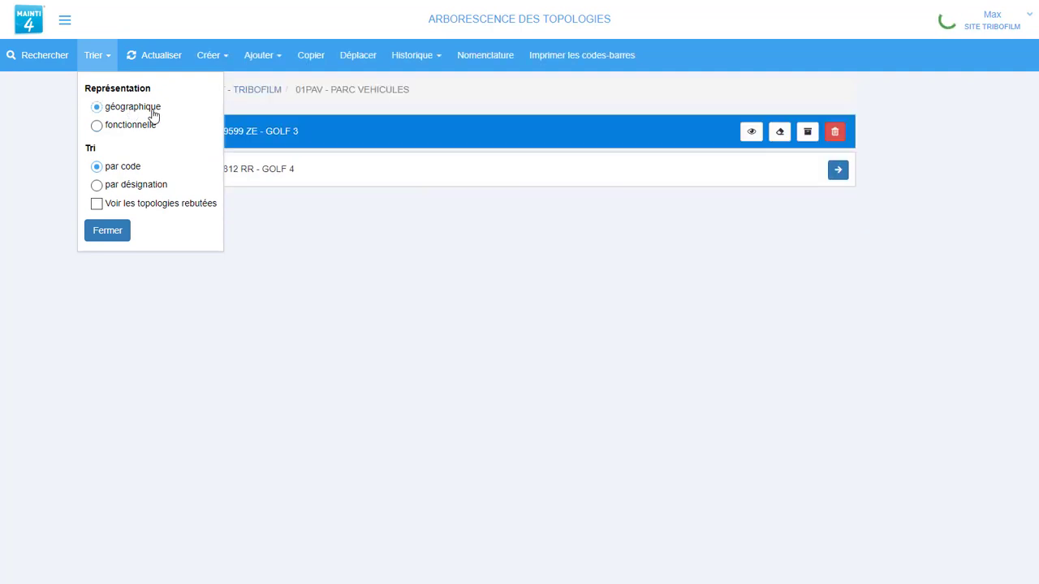
left_click(352, 230)
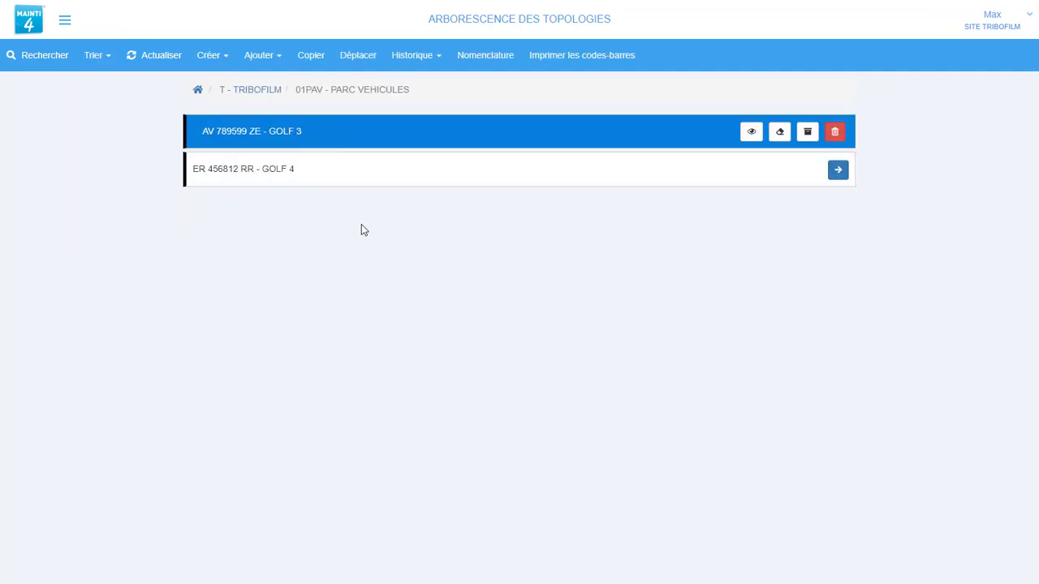
Consult the topology search form and leave it without searching.
left_click(50, 59)
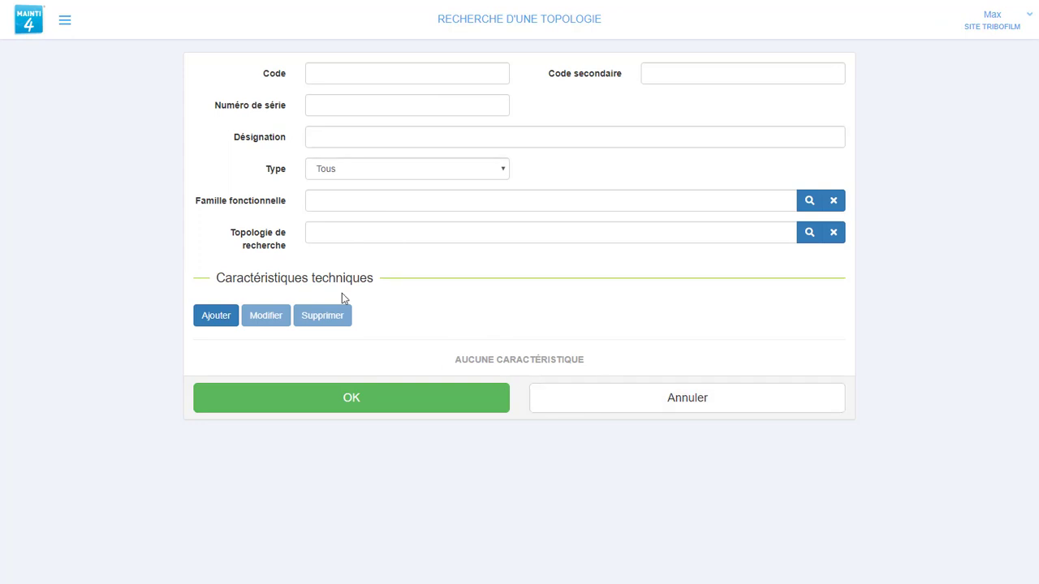
left_click(605, 405)
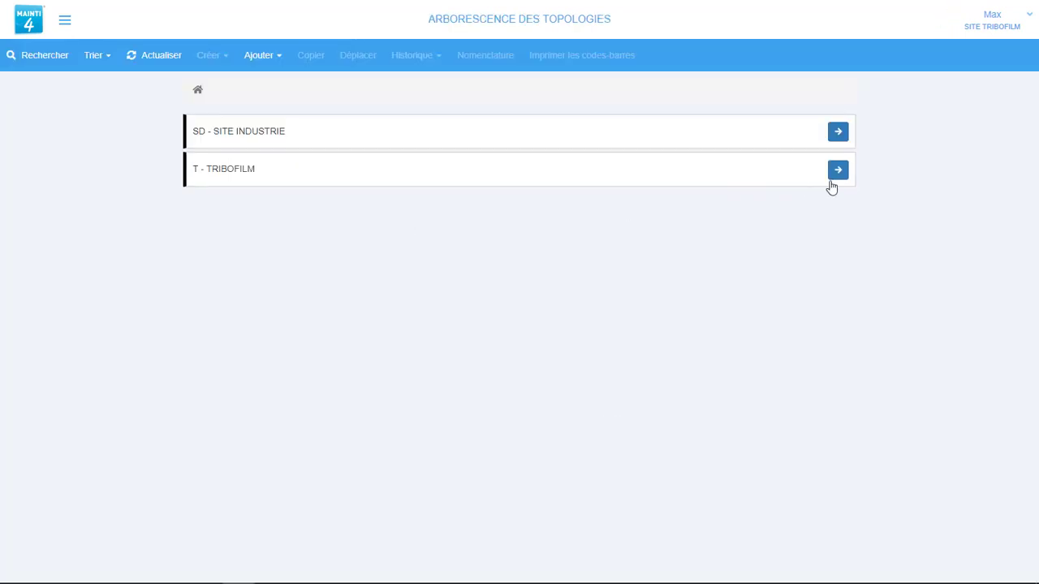
Open T - TRIBOFILM, select BAT1 - BATIMENT 1 and review the items that can be created for it.
left_click(837, 172)
left_click(301, 171)
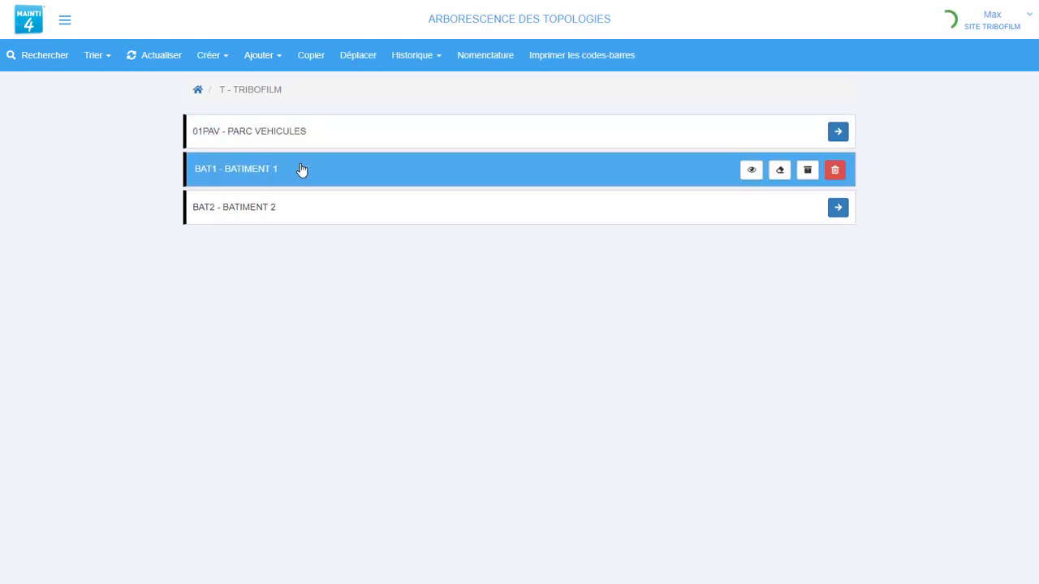
left_click(209, 54)
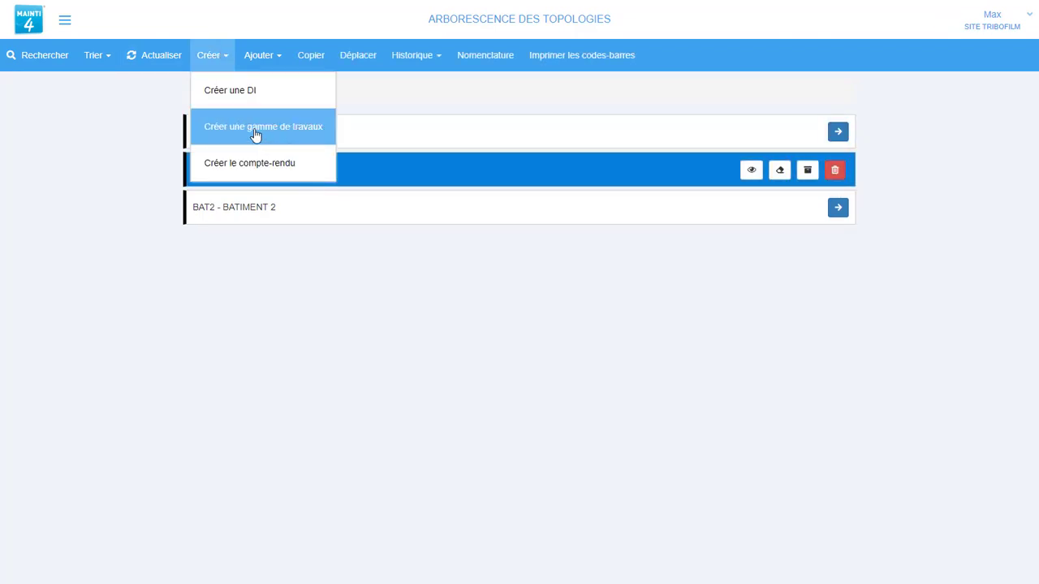
left_click(302, 172)
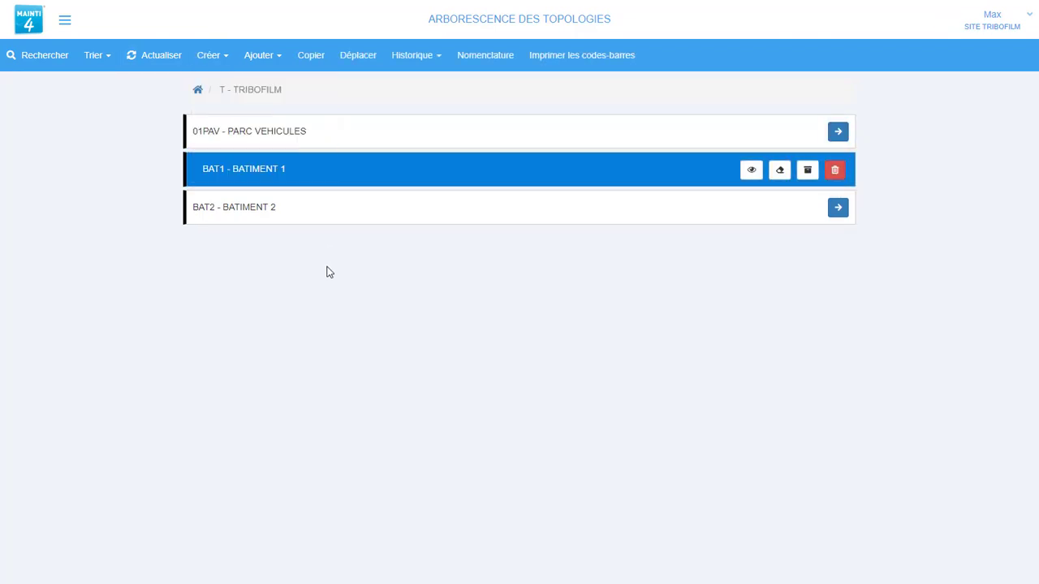
Select BAT2 - BATIMENT 2 and review its creation and history options.
left_click(321, 213)
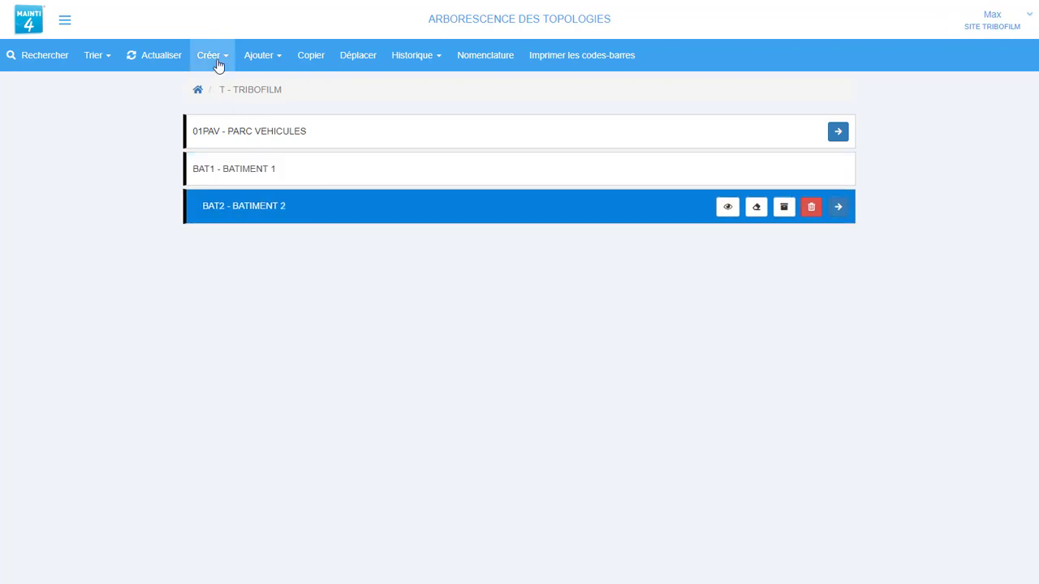
left_click(214, 60)
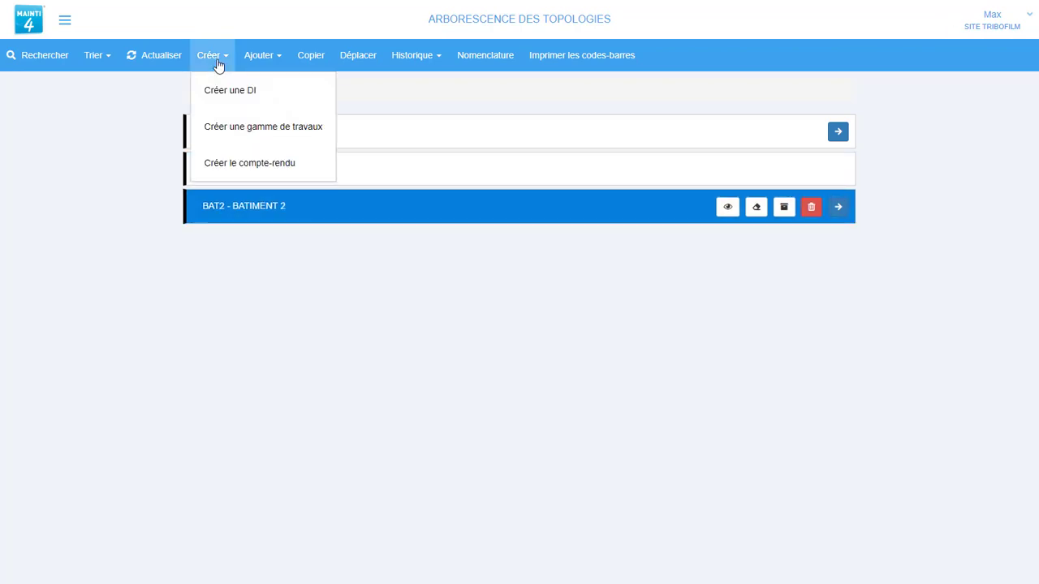
left_click(330, 247)
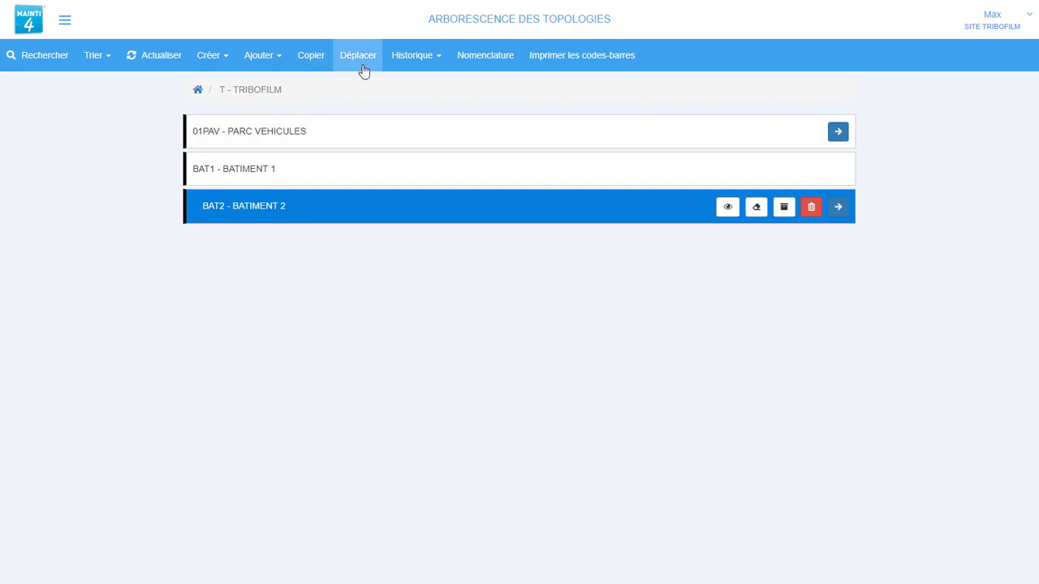
left_click(436, 59)
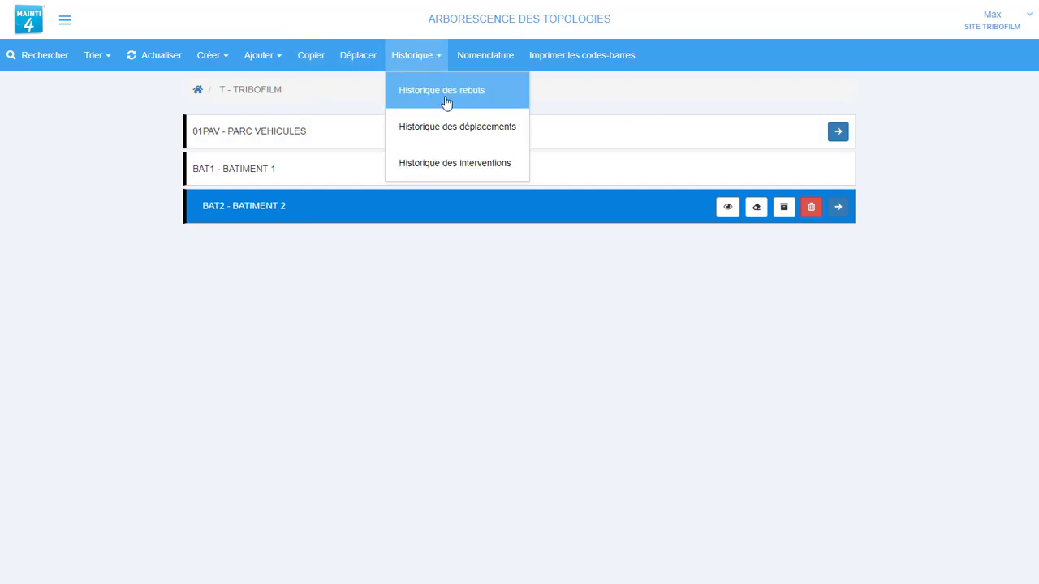
left_click(450, 278)
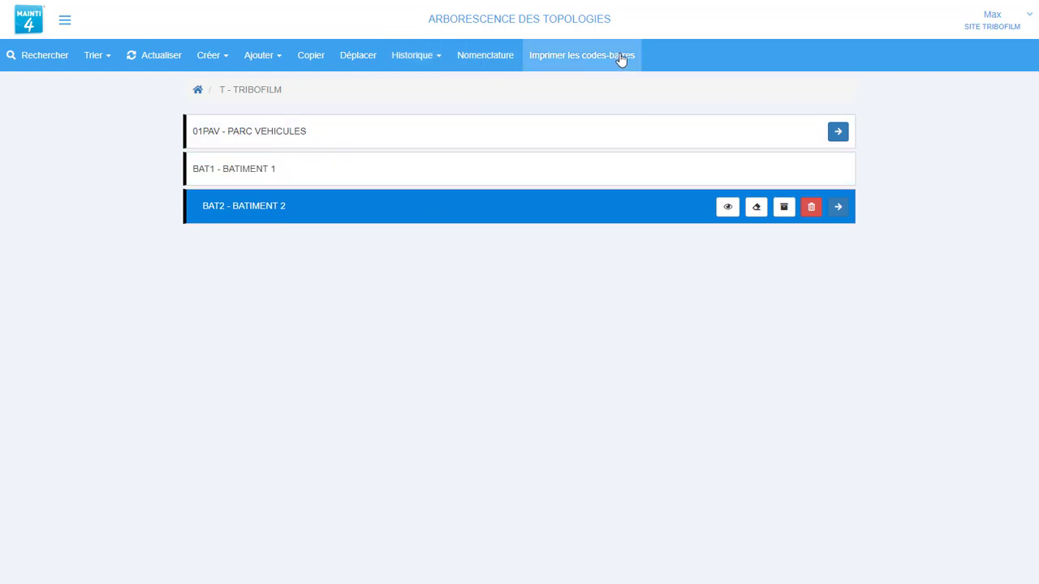
Open a new intervention request (DI) for BAT2 - BATIMENT 2, review its form and cancel it.
left_click(220, 63)
left_click(237, 95)
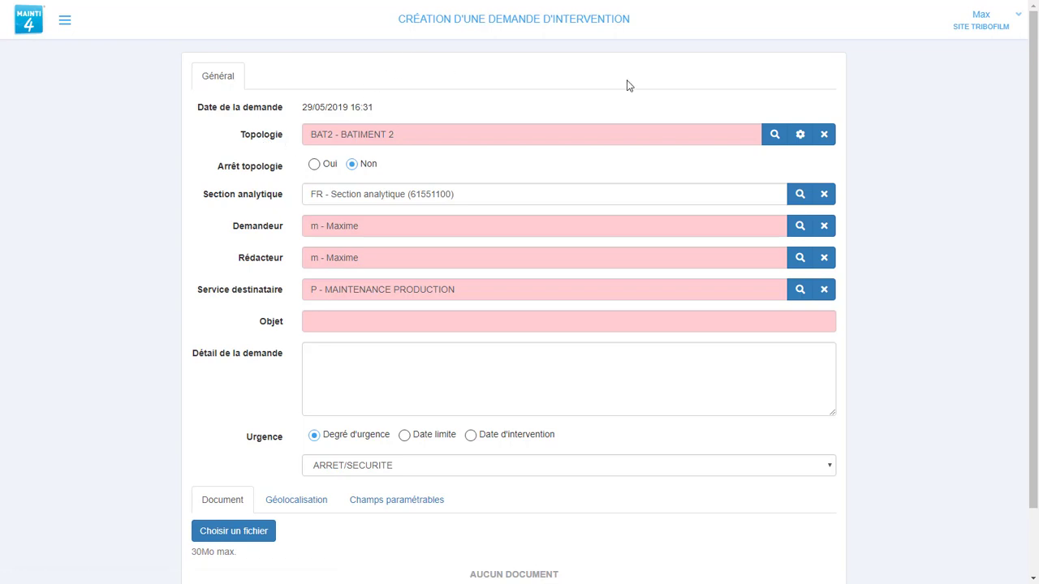
scroll(601, 374, "down", 1)
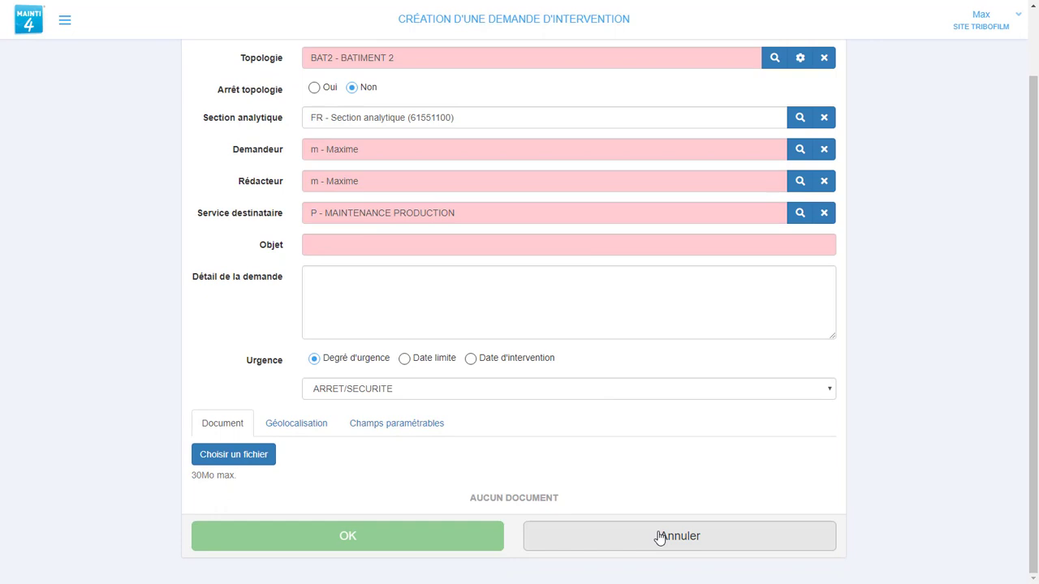
left_click(659, 537)
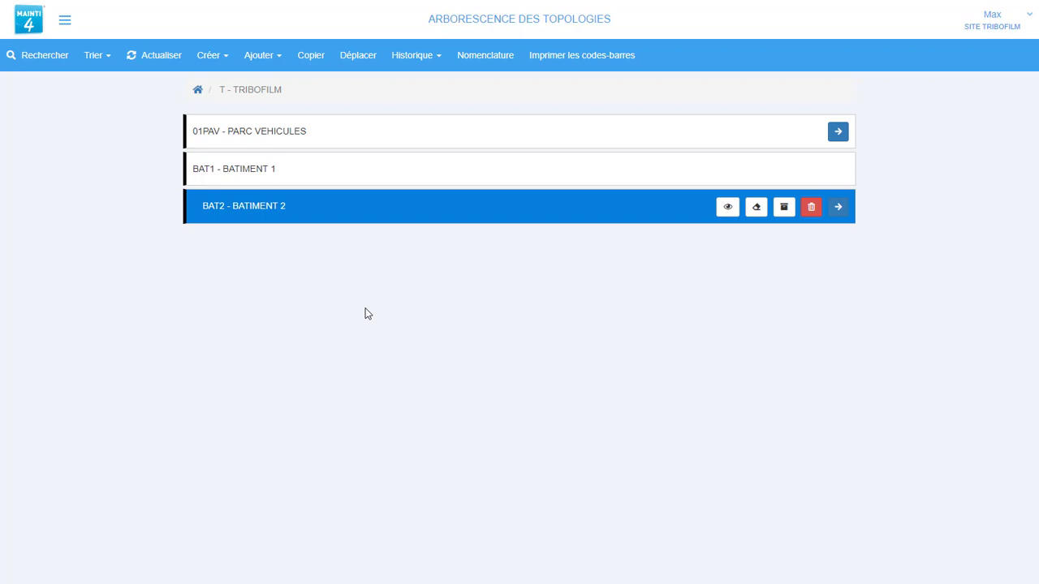
Consult the record of the GOLF 4 topology in 01PAV - PARC VEHICULES and return to the tree.
left_click(840, 134)
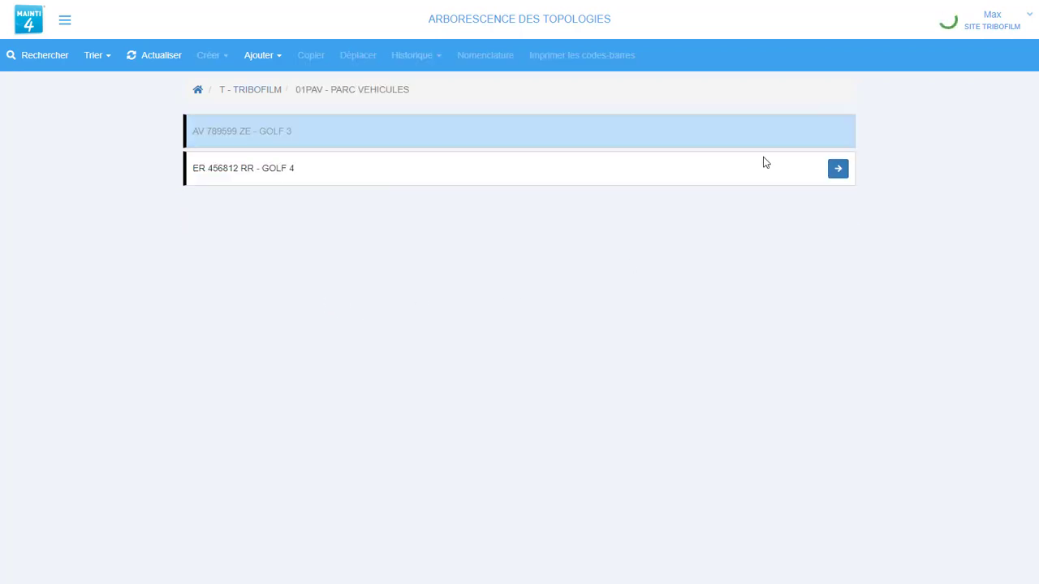
left_click(516, 176)
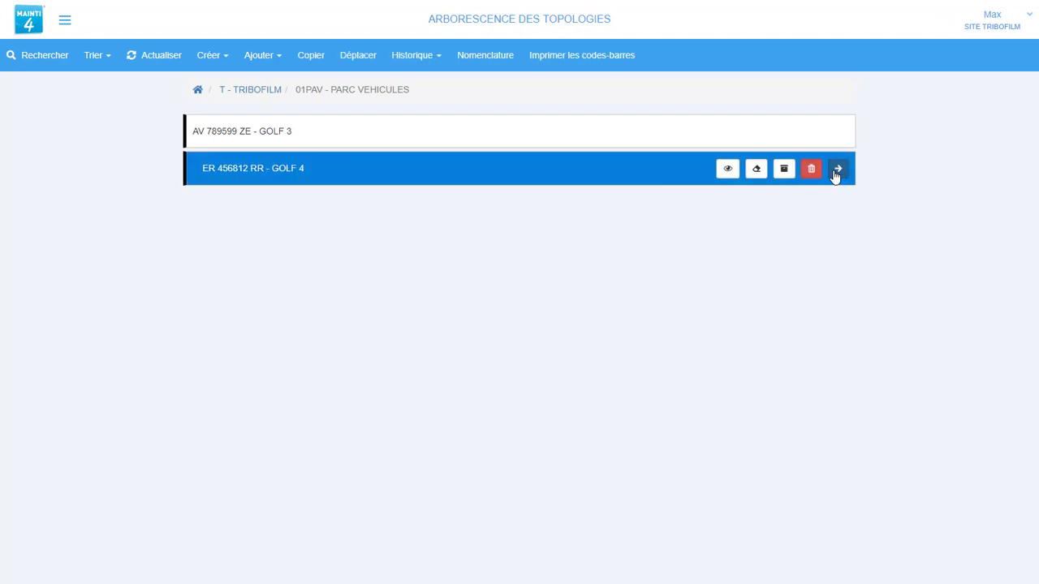
left_click(727, 172)
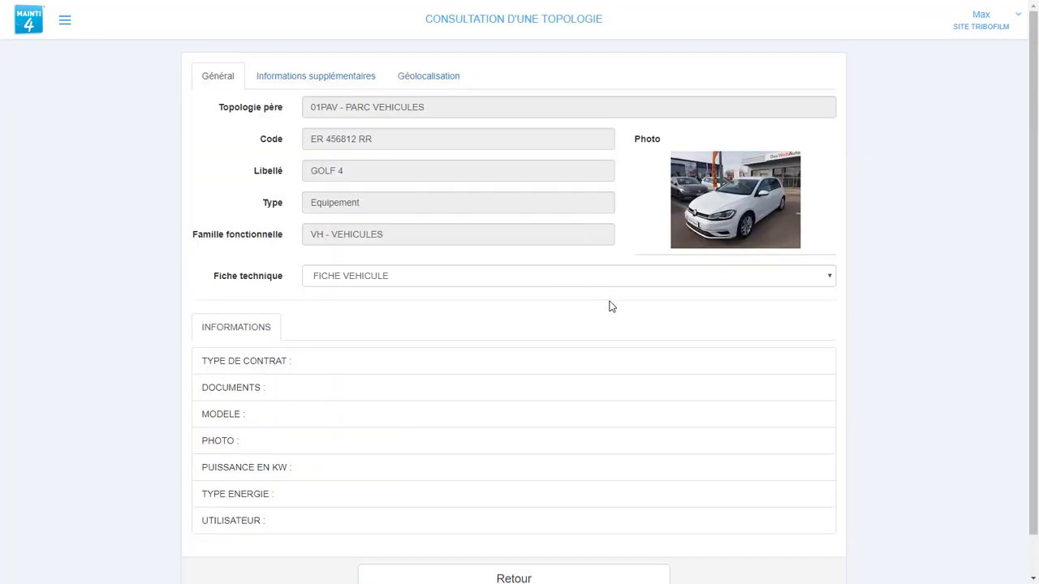
scroll(590, 473, "down", 1)
left_click(552, 540)
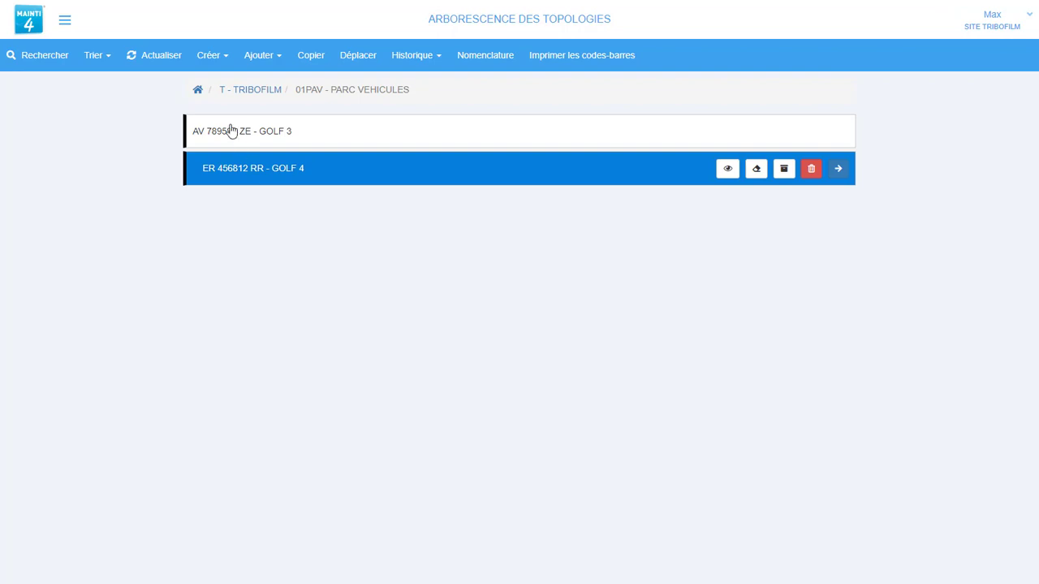
Return to the root of the topology tree and leave it for the home dashboard.
left_click(198, 91)
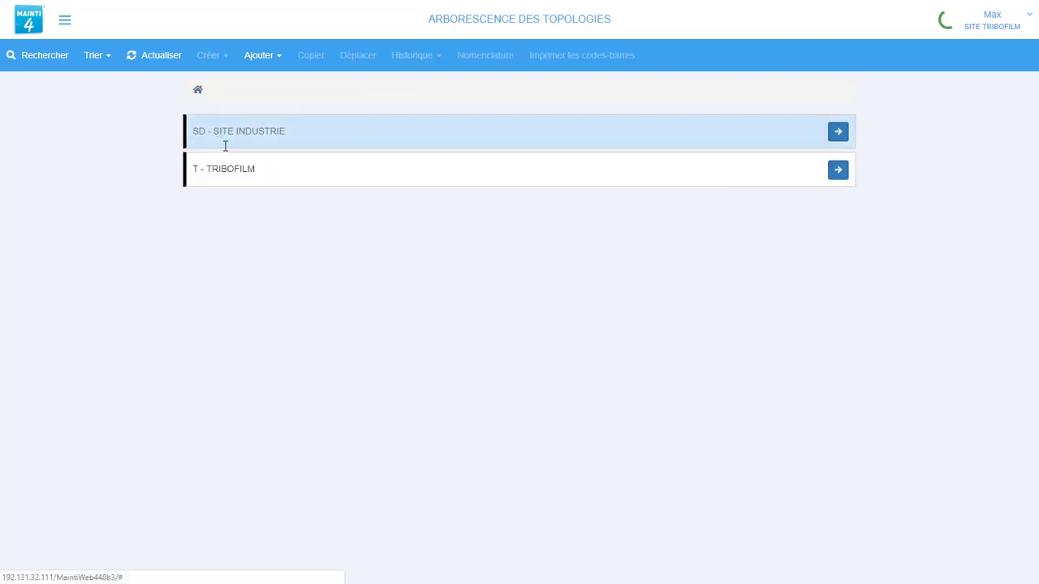
left_click(30, 25)
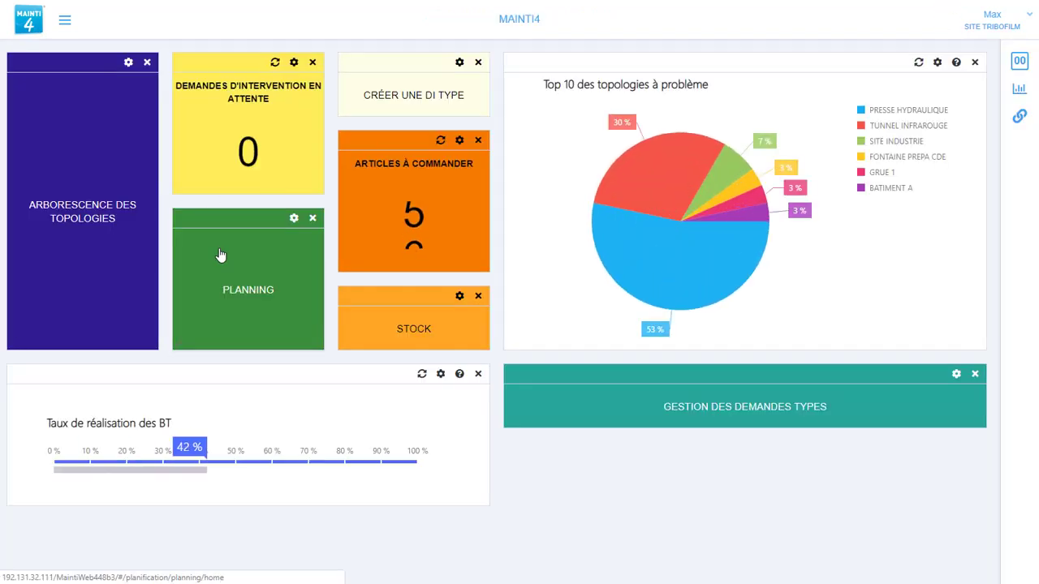